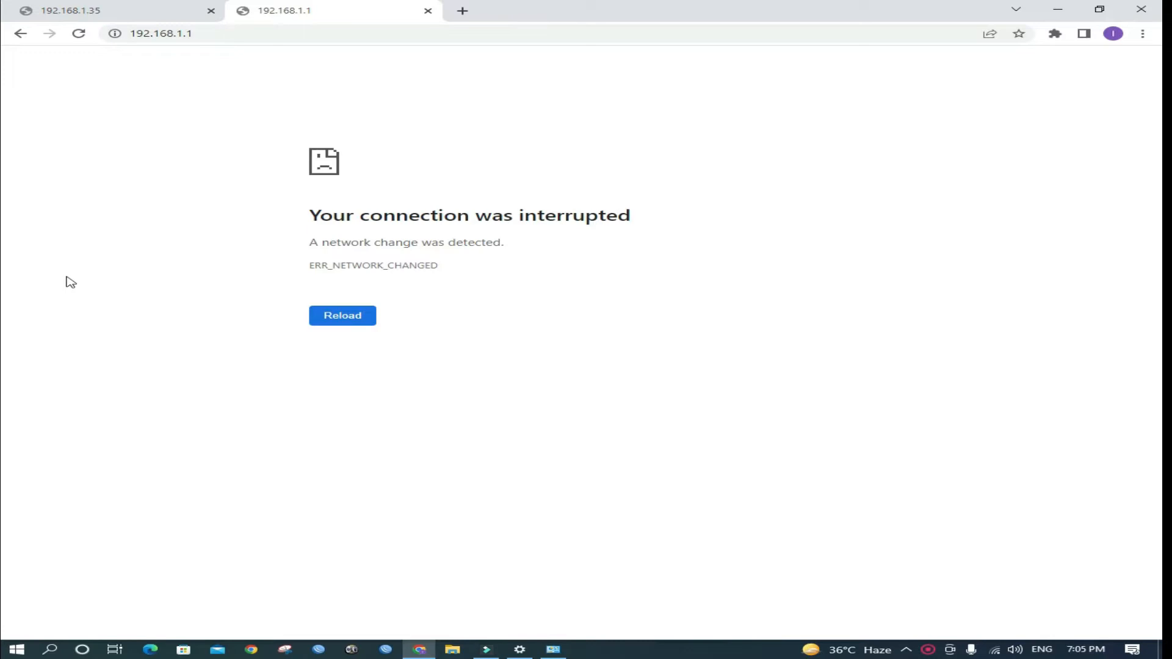
- Search Google for 'totolink cp300' in a new tab and show the image results
{"action": "left_click", "coordinate": [463, 10]}
{"action": "type", "text": "to"}
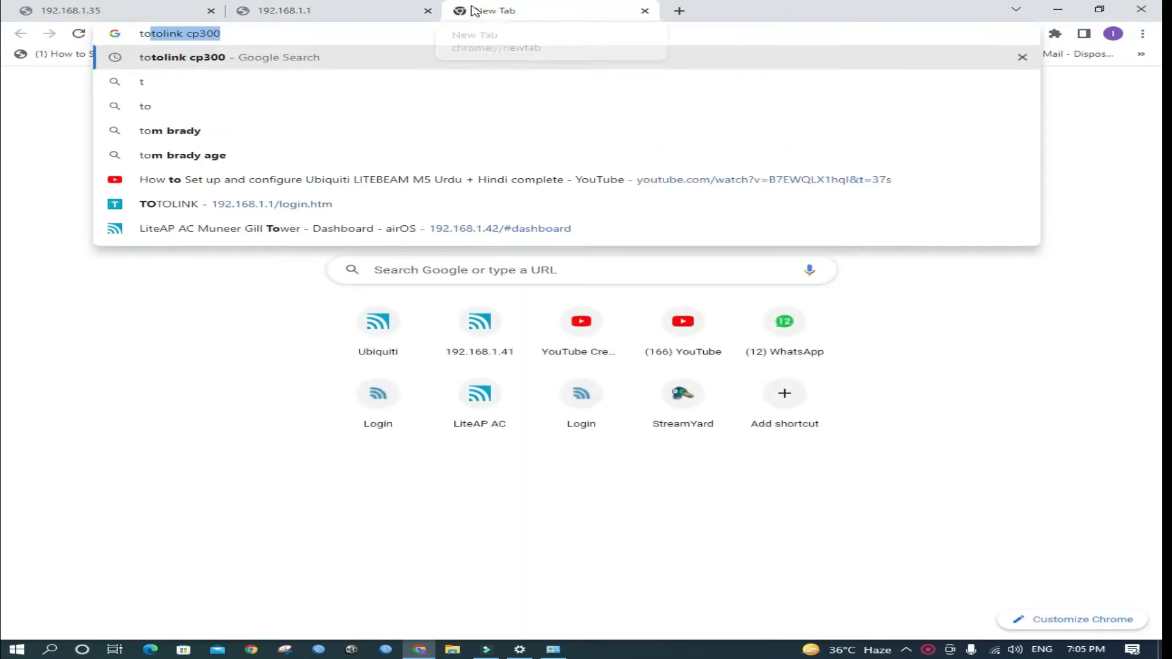
{"action": "key", "text": "Return"}
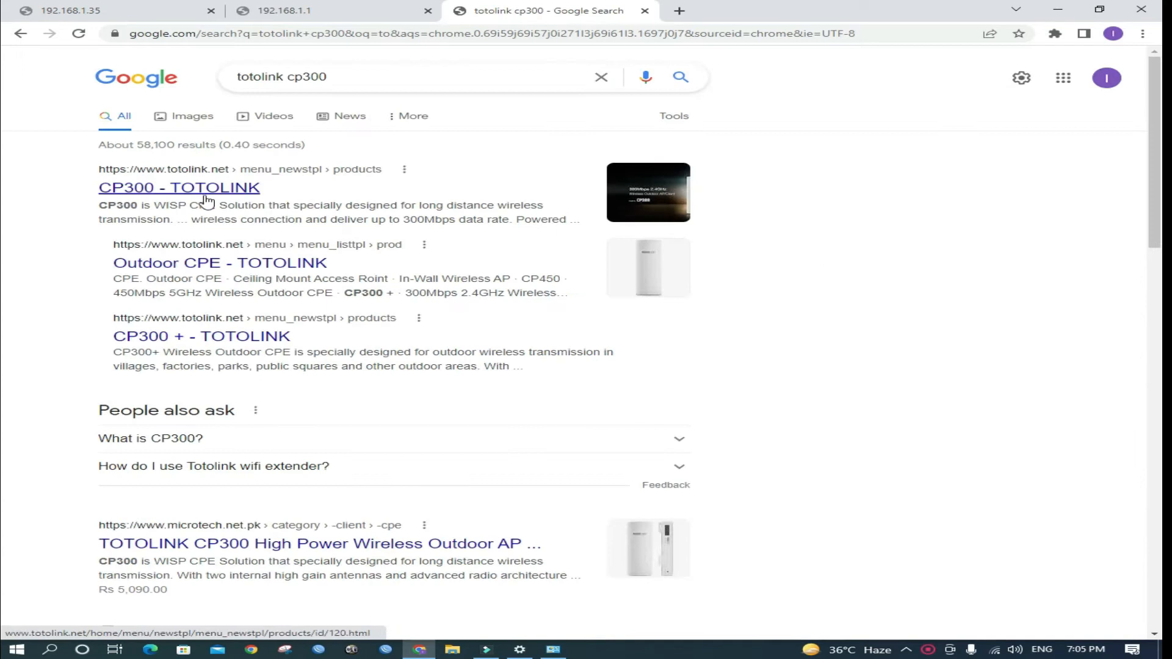
{"action": "left_click", "coordinate": [196, 116]}
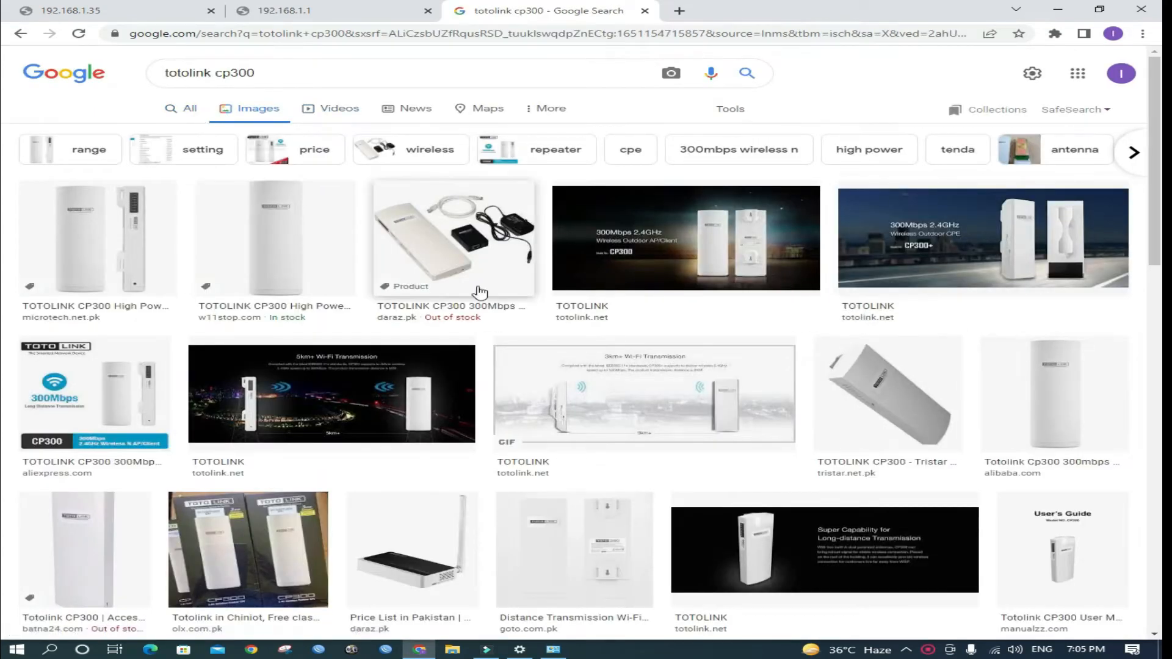
- Preview the daraz.pk, smartnet and w11stop CP300 images, then return to the 192.168.1.1 tab
{"action": "left_click", "coordinate": [468, 249]}
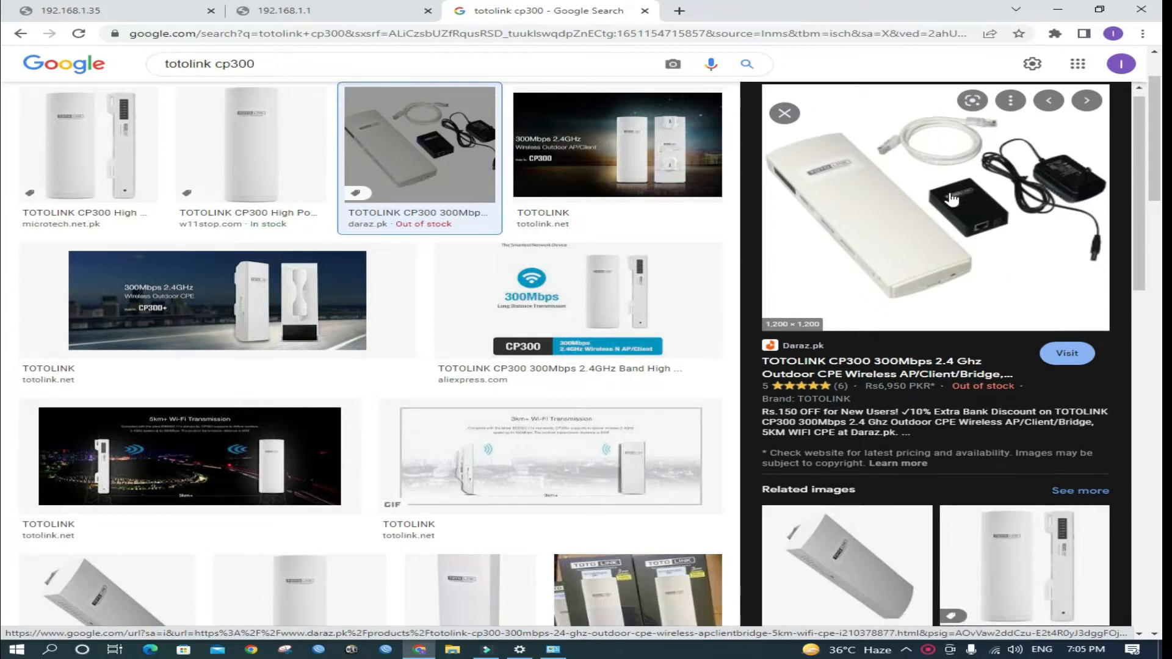
{"action": "scroll", "coordinate": [952, 200], "scroll_direction": "down", "scroll_amount": 2}
{"action": "scroll", "coordinate": [952, 199], "scroll_direction": "down", "scroll_amount": 3}
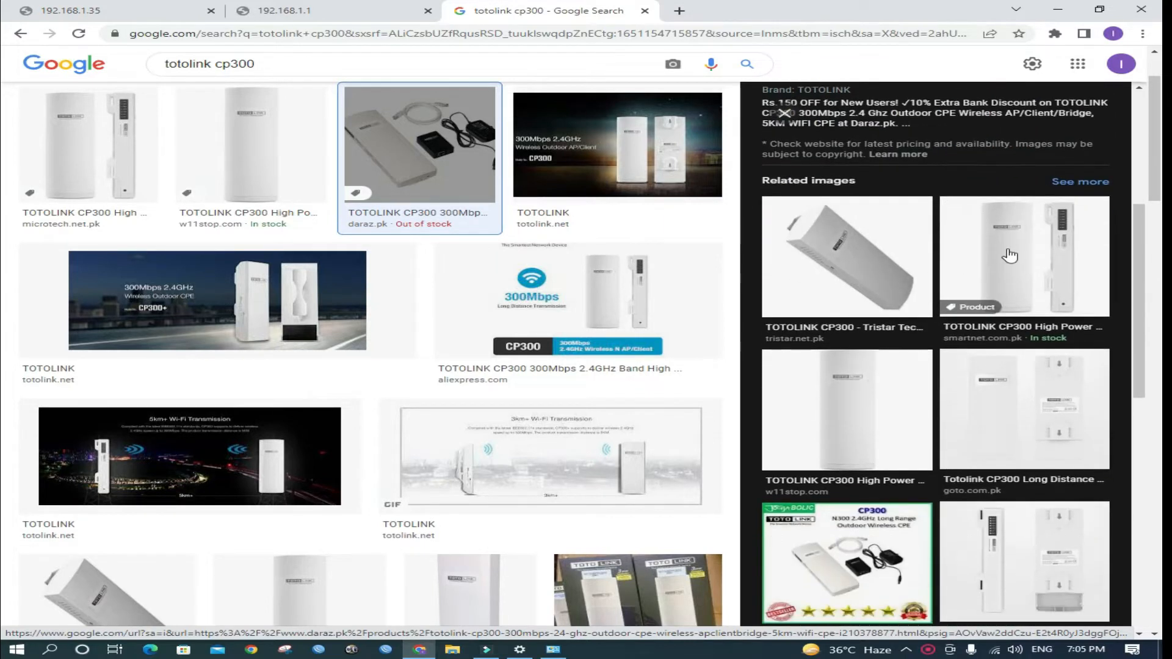
{"action": "left_click", "coordinate": [1012, 254]}
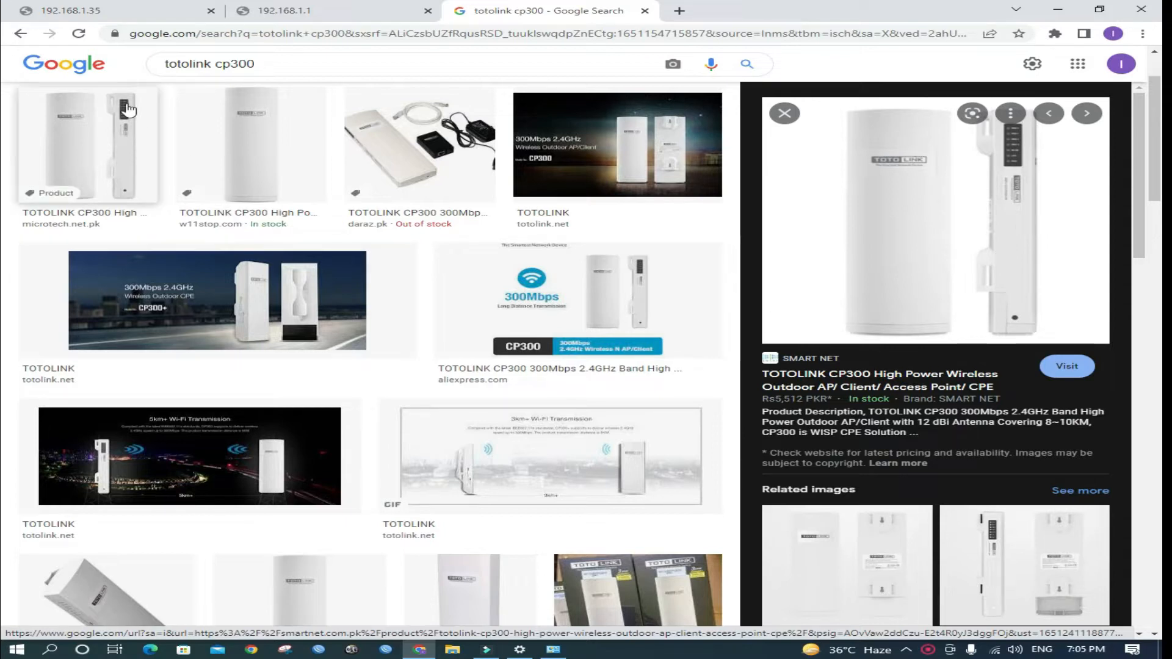
{"action": "scroll", "coordinate": [982, 362], "scroll_direction": "down", "scroll_amount": 8}
{"action": "scroll", "coordinate": [982, 362], "scroll_direction": "down", "scroll_amount": 3}
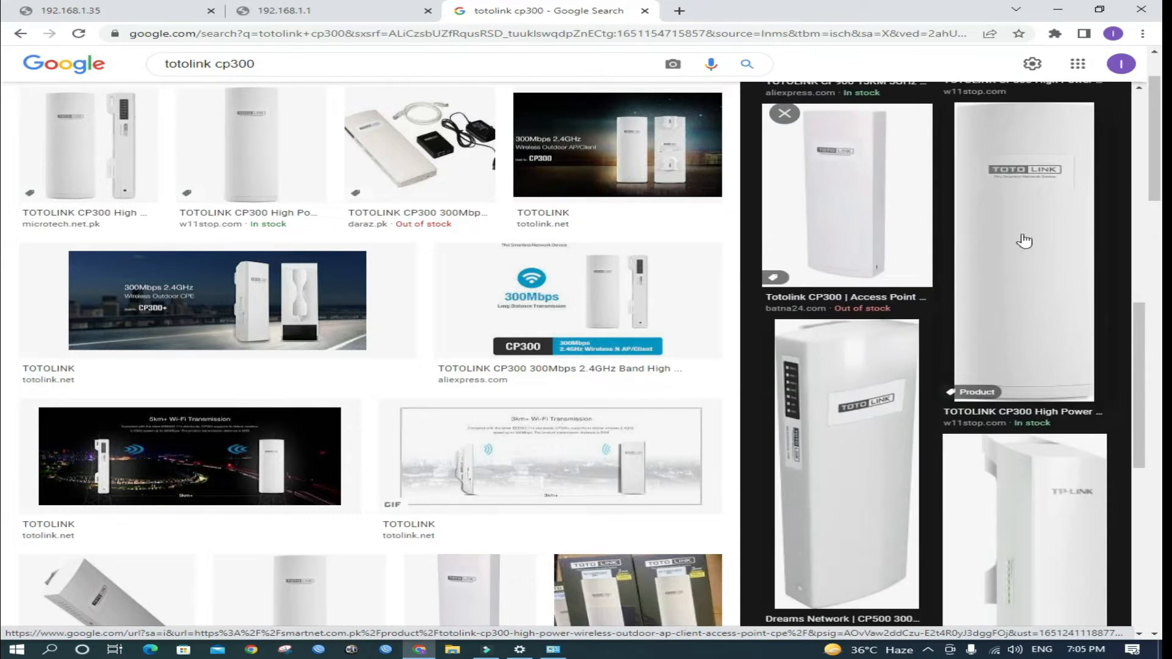
{"action": "left_click", "coordinate": [1023, 238]}
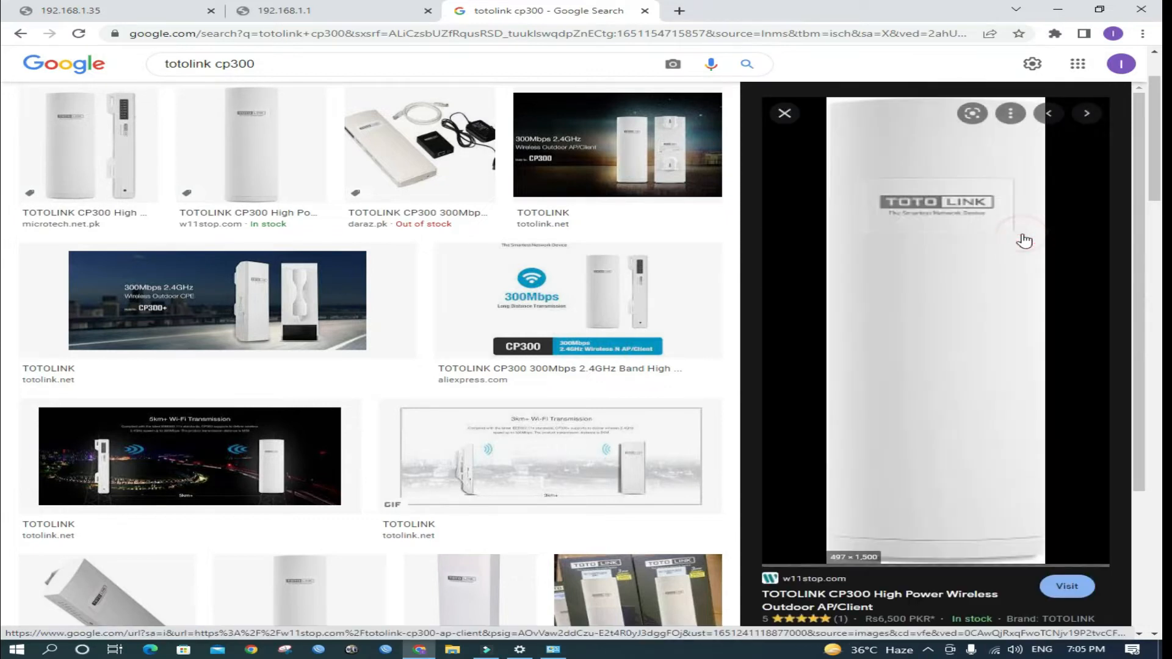
{"action": "left_click", "coordinate": [292, 7]}
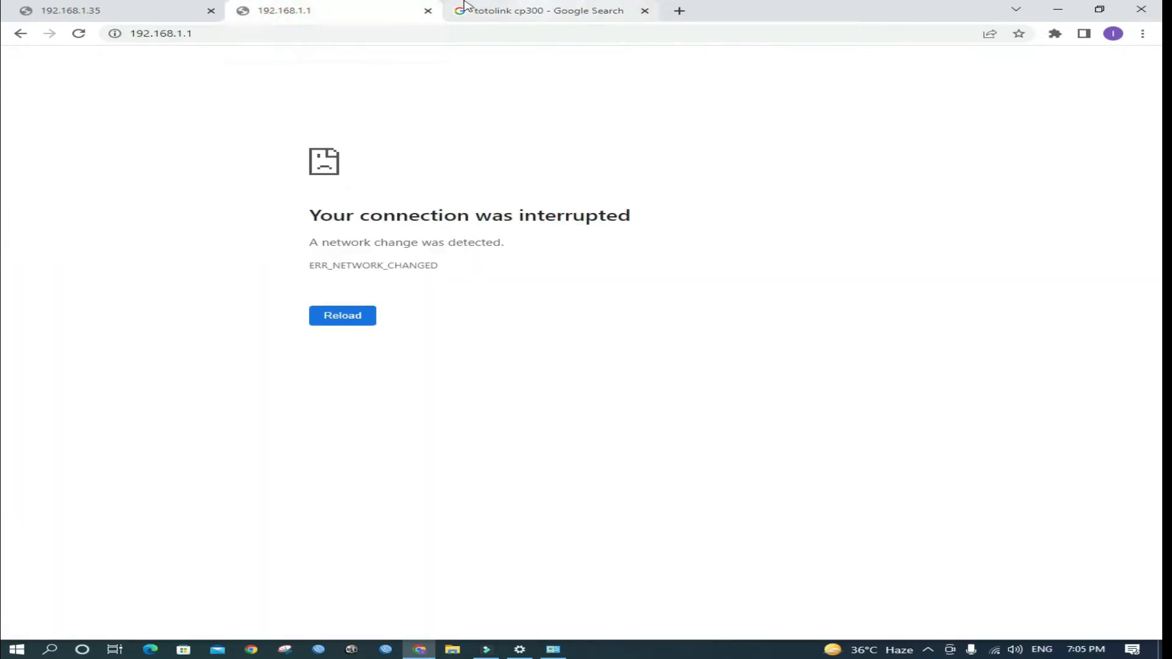
- Close the 192.168.1.35 tab, reload 192.168.1.1, and bring up the Ethernet adapter status
{"action": "left_click", "coordinate": [212, 11]}
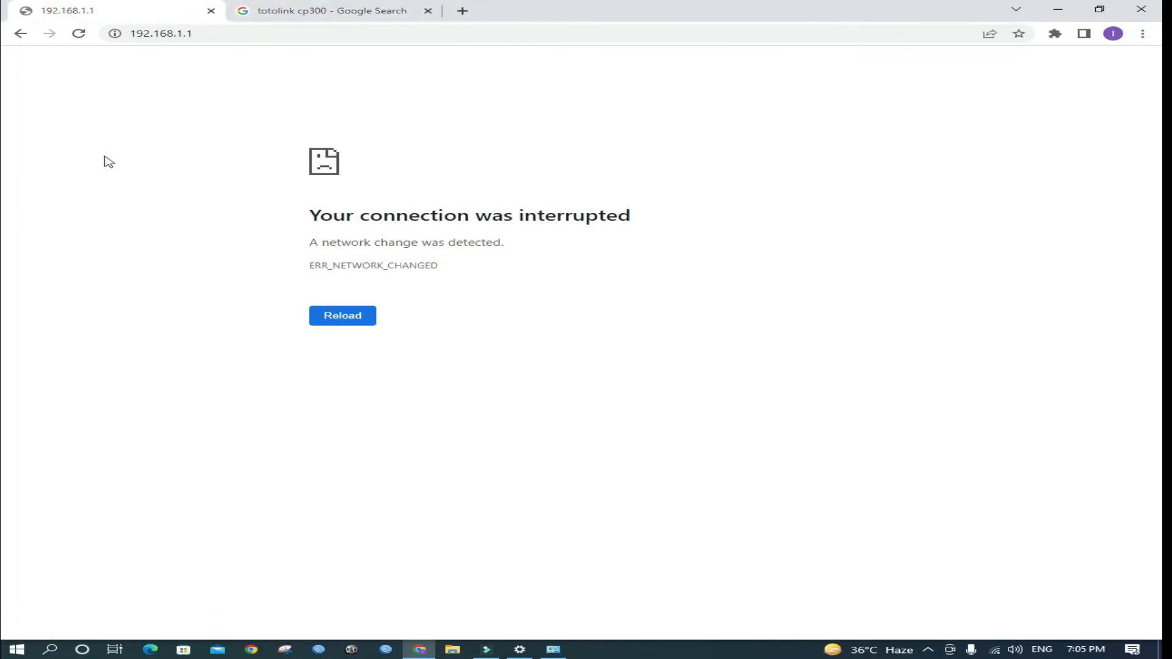
{"action": "left_click", "coordinate": [70, 36]}
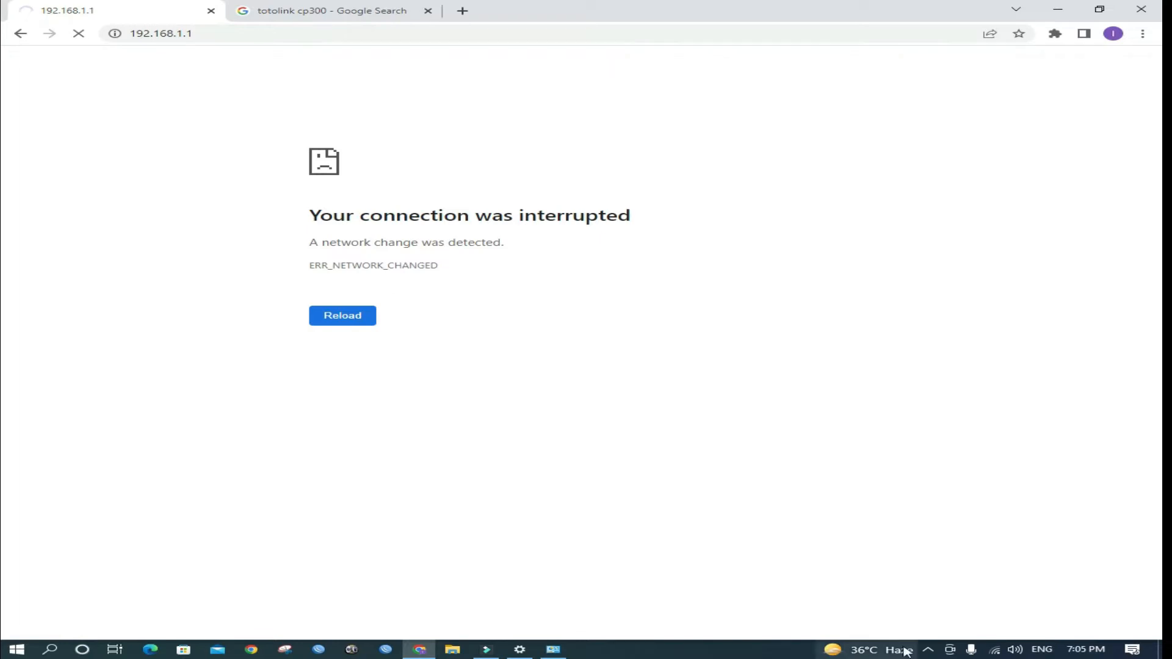
{"action": "left_click", "coordinate": [997, 650]}
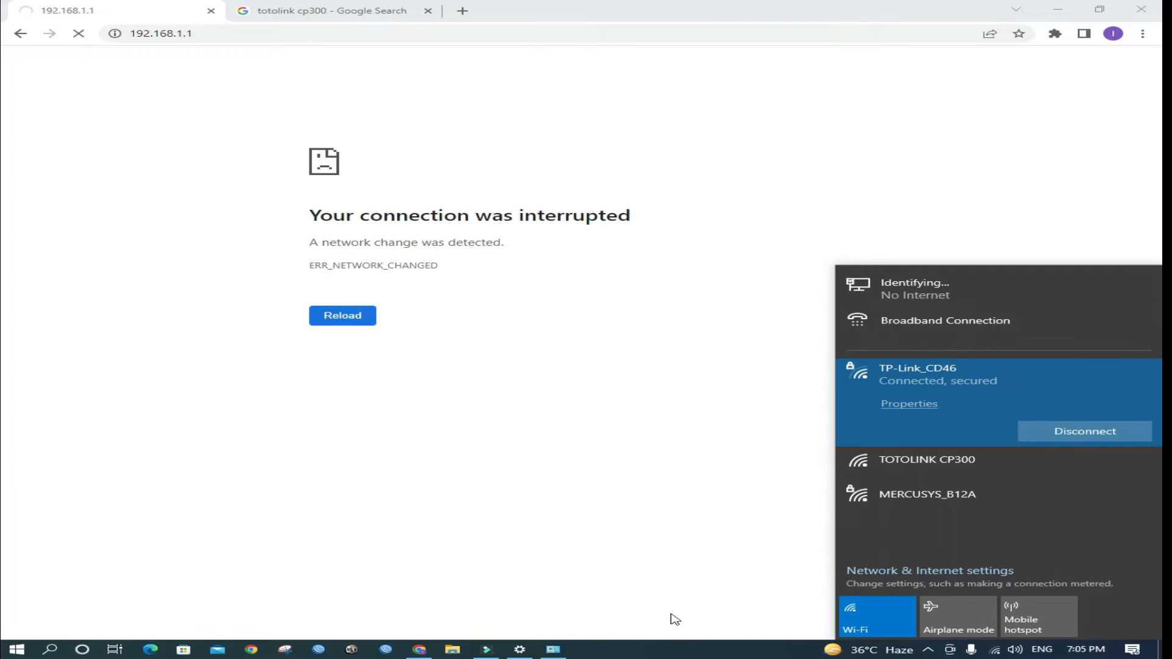
{"action": "left_click", "coordinate": [553, 649]}
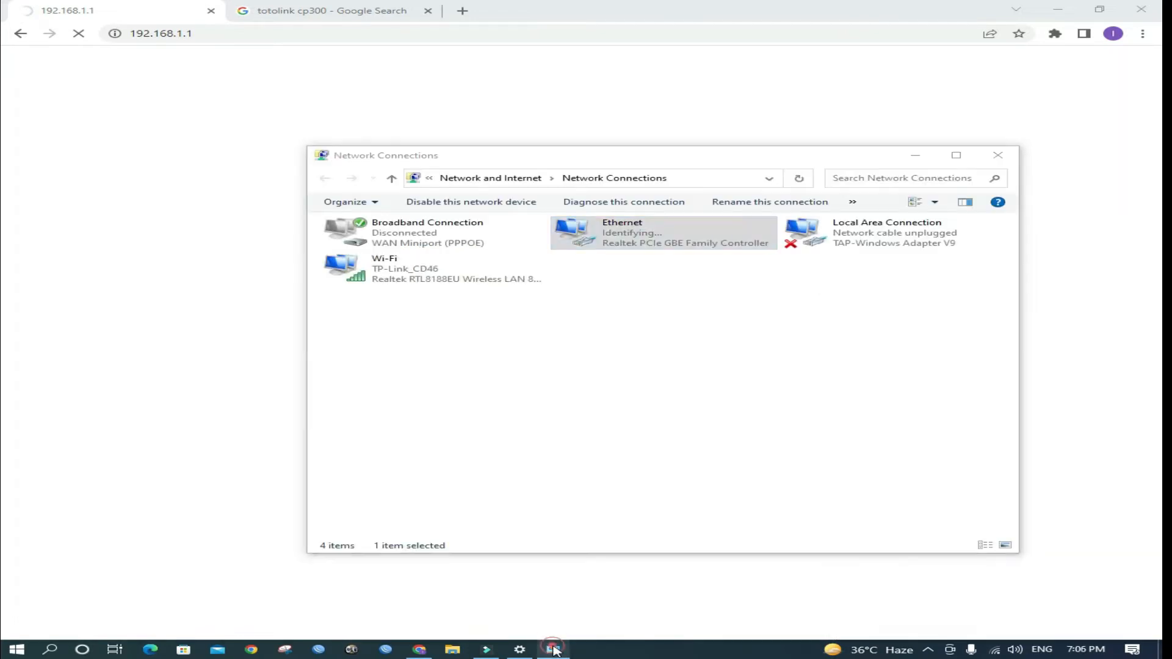
{"action": "double_click", "coordinate": [637, 235]}
- Set Ethernet IPv4 to static 192.168.1.100 with mask 255.255.255.0, then reload the router page
{"action": "left_click", "coordinate": [476, 431]}
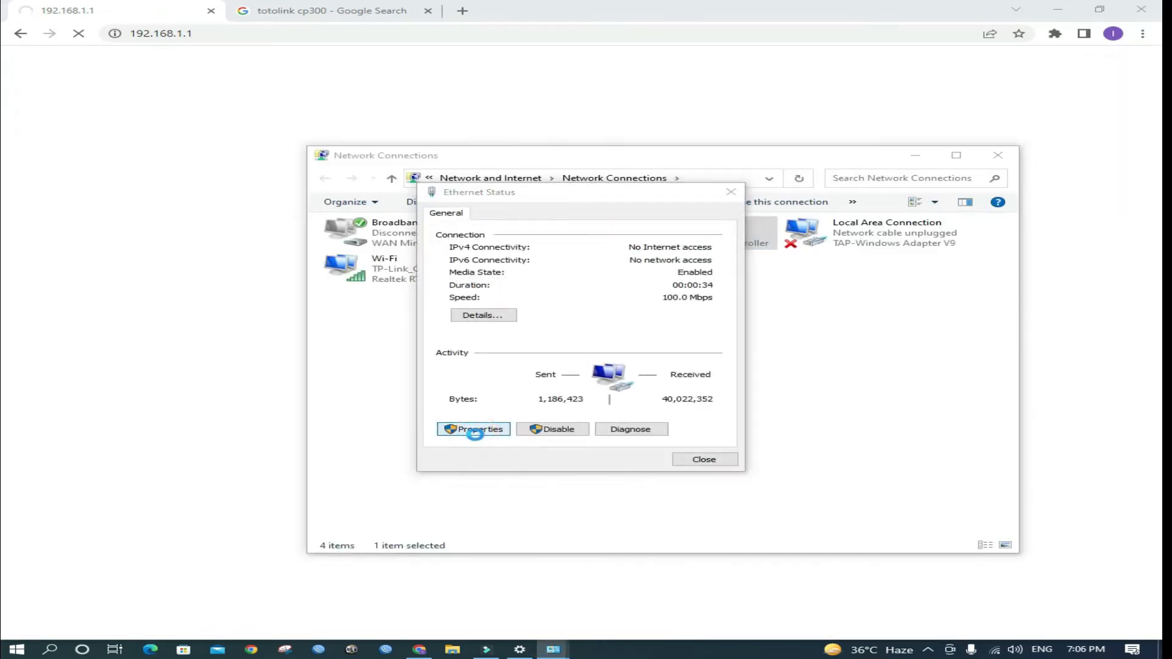
{"action": "double_click", "coordinate": [648, 340]}
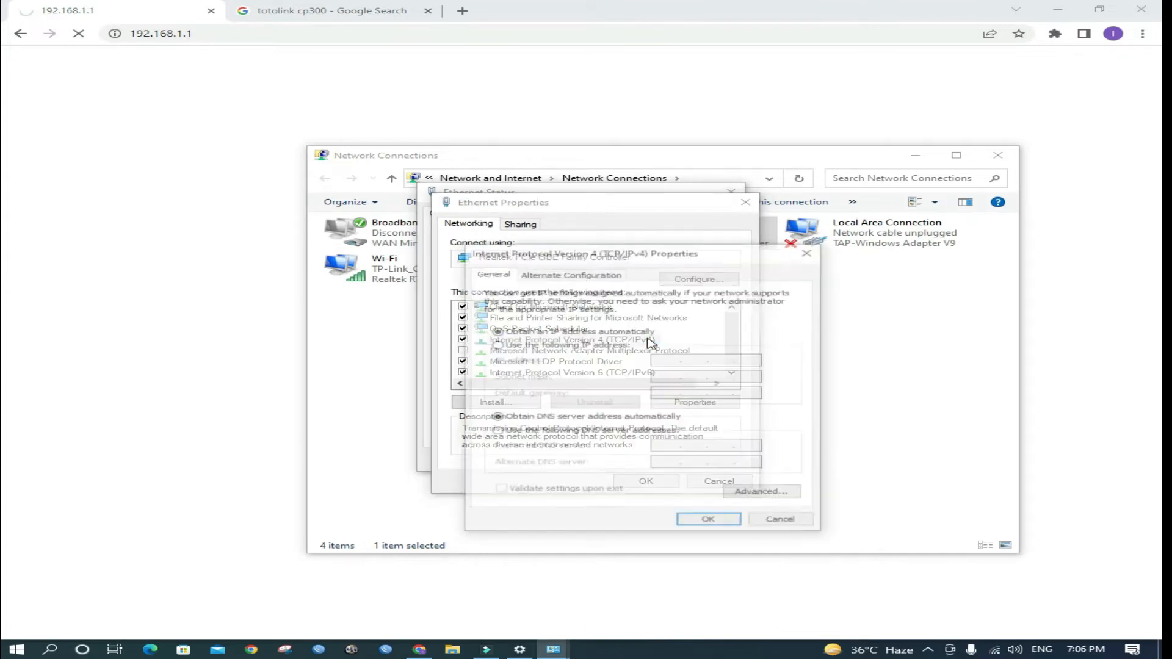
{"action": "left_click", "coordinate": [617, 347]}
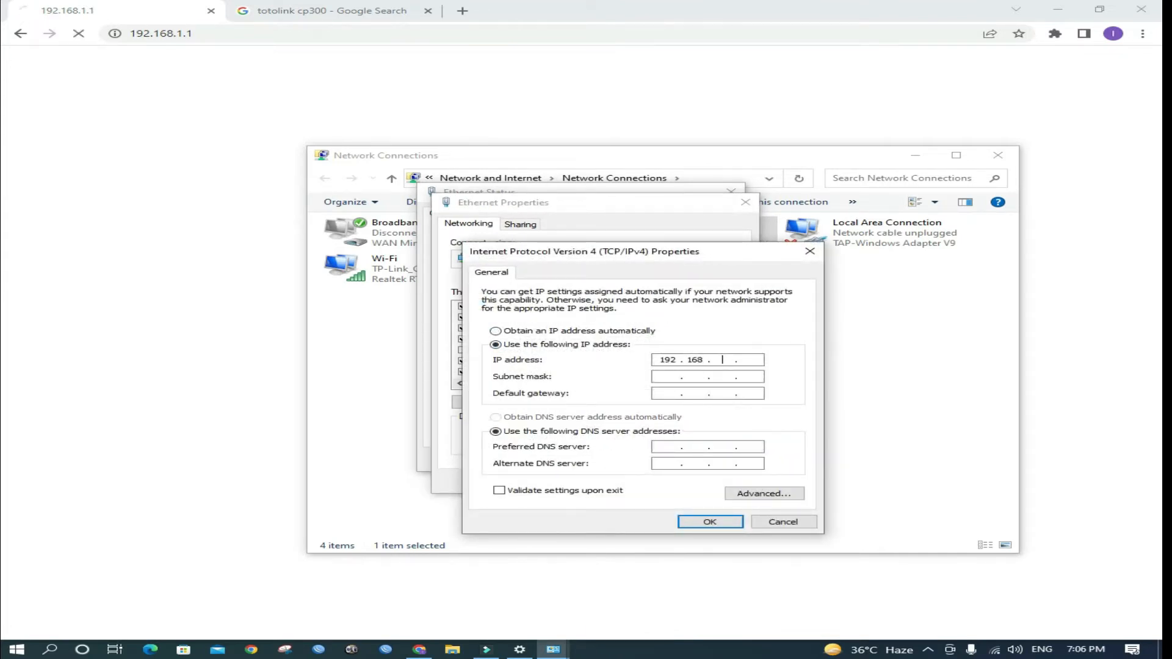
{"action": "type", "text": "192.168.1.100"}
{"action": "left_click", "coordinate": [705, 377]}
{"action": "left_click", "coordinate": [696, 520]}
{"action": "left_click", "coordinate": [631, 480]}
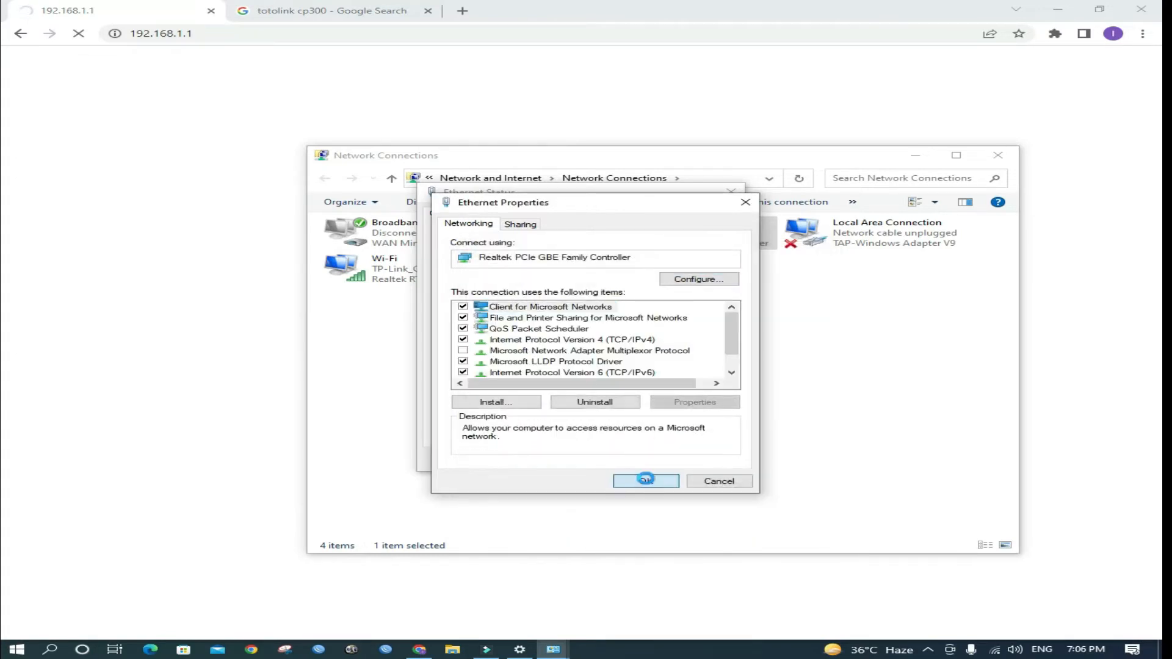
{"action": "left_click", "coordinate": [704, 459]}
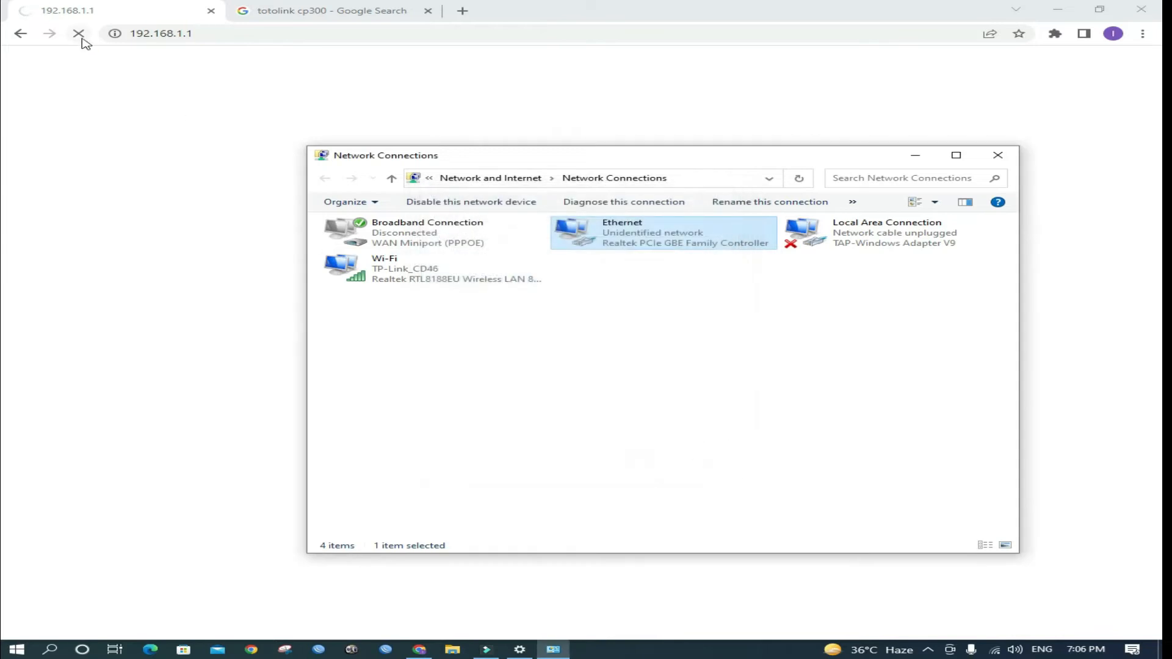
{"action": "left_click", "coordinate": [78, 33]}
{"action": "left_click", "coordinate": [78, 34]}
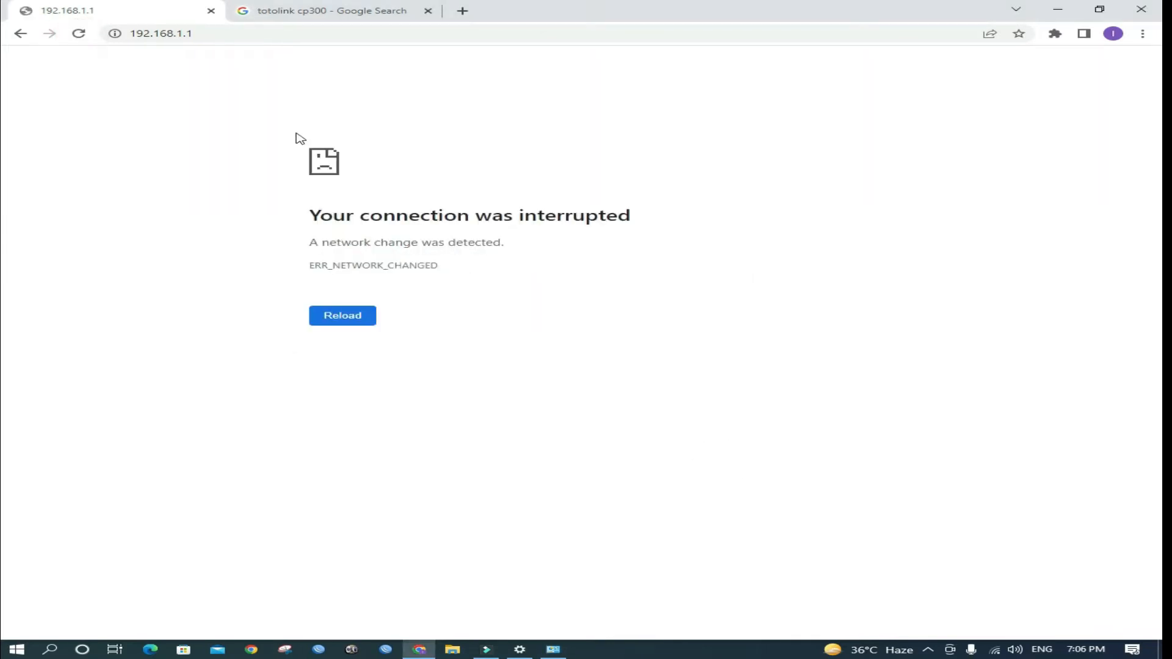
- Sign in to the router at 192.168.1.1 with the saved login and dismiss the password warning
{"action": "left_click", "coordinate": [79, 34]}
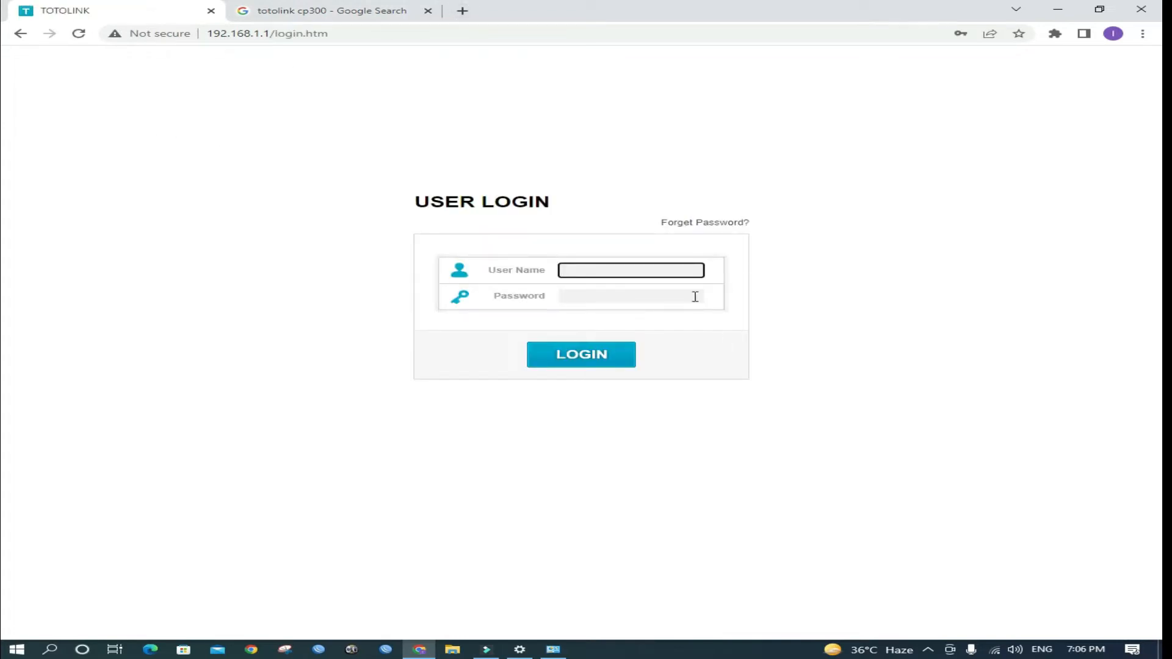
{"action": "left_click", "coordinate": [596, 264]}
{"action": "left_click", "coordinate": [625, 301]}
{"action": "left_click", "coordinate": [591, 357]}
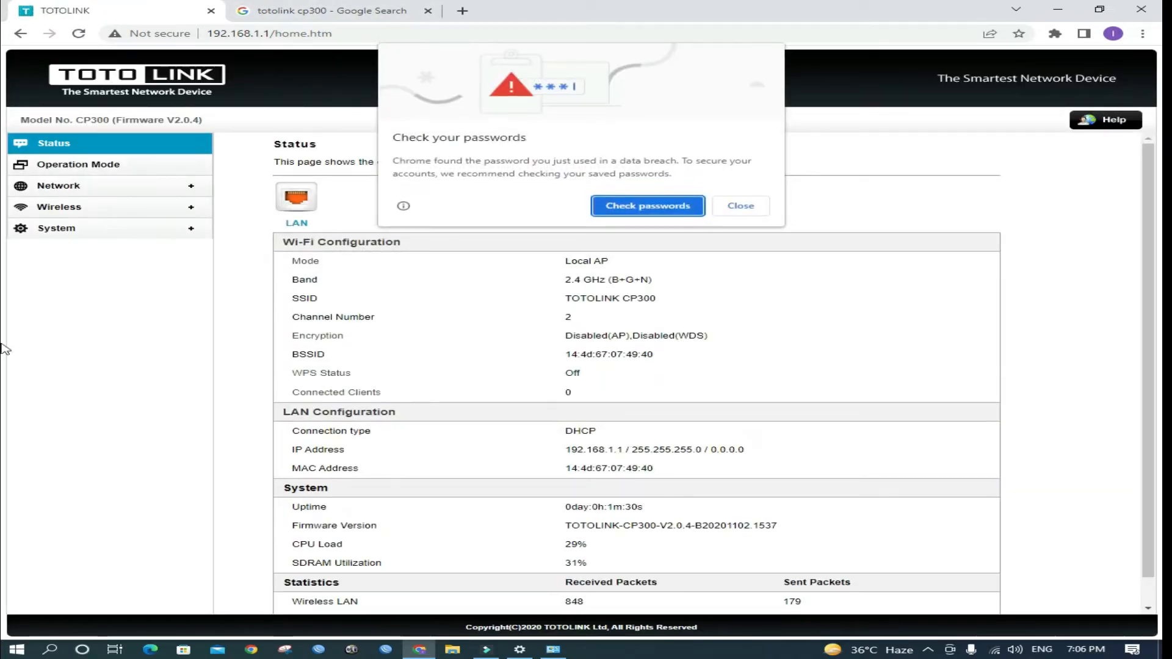
{"action": "left_click", "coordinate": [740, 206]}
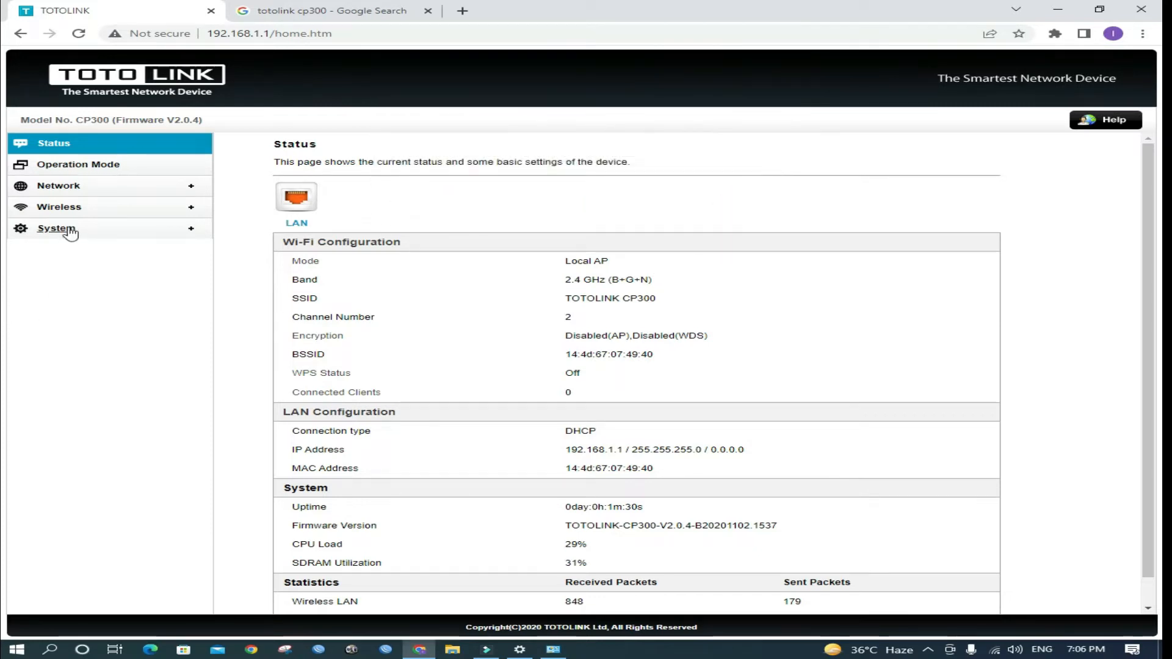
- Browse the System pages: Firmware Upgrade, Save/Reload, Time Zone, Password and Reboot Schedule
{"action": "left_click", "coordinate": [70, 230]}
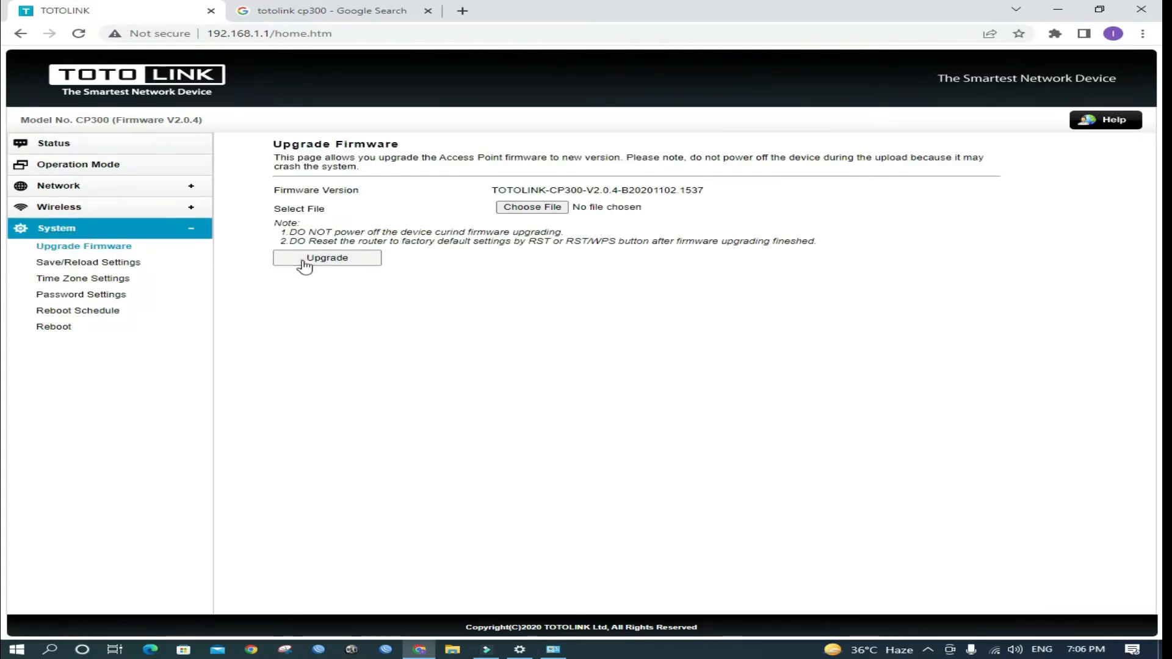
{"action": "left_click", "coordinate": [307, 261]}
{"action": "left_click", "coordinate": [758, 110]}
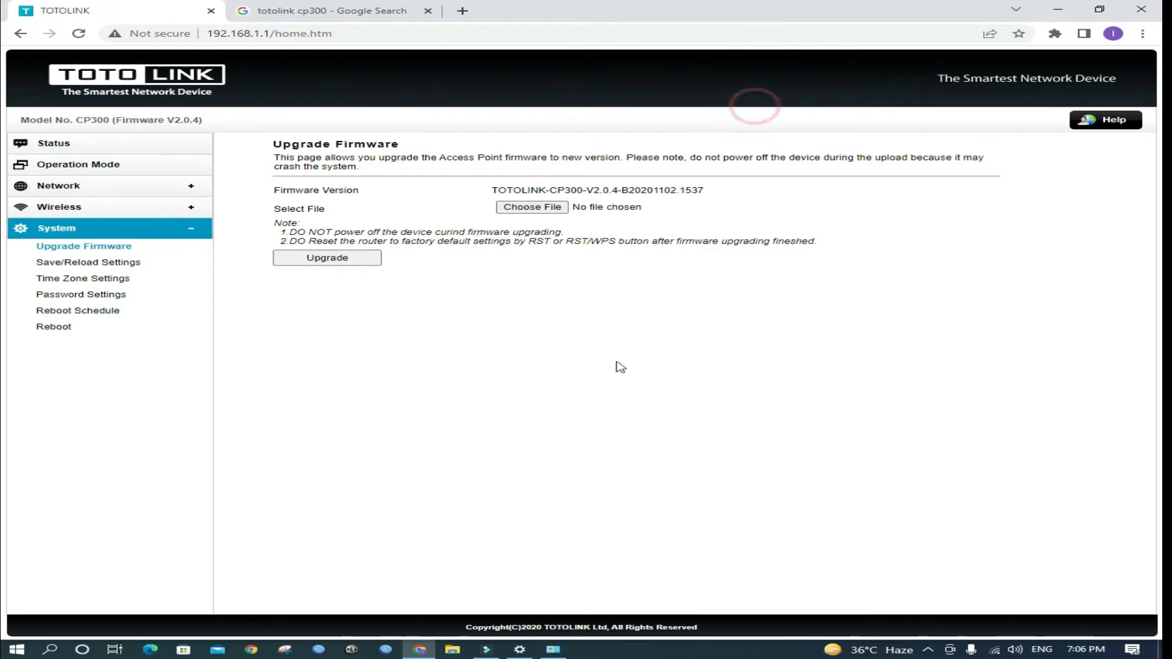
{"action": "left_click", "coordinate": [94, 264]}
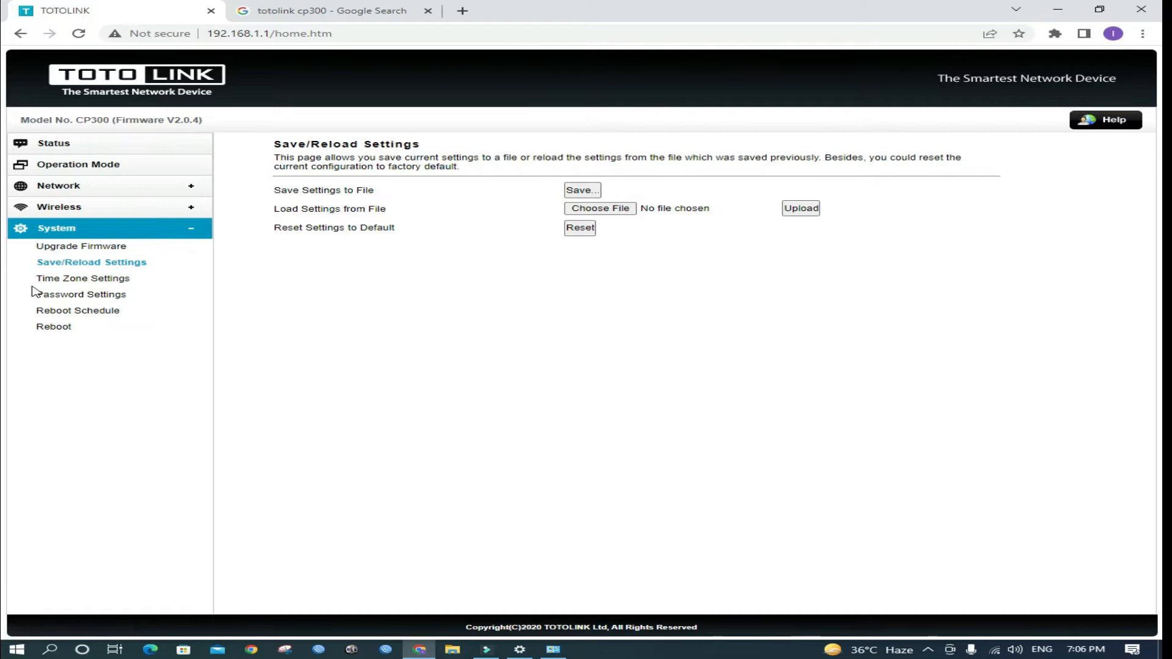
{"action": "left_click", "coordinate": [82, 279]}
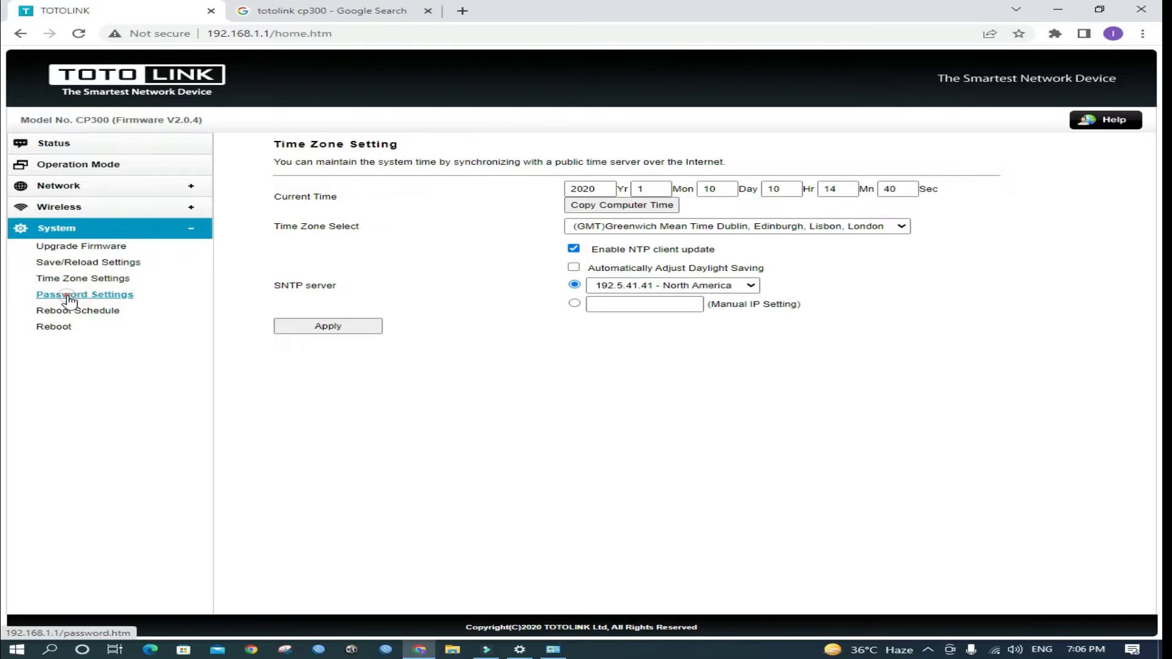
{"action": "left_click", "coordinate": [69, 297]}
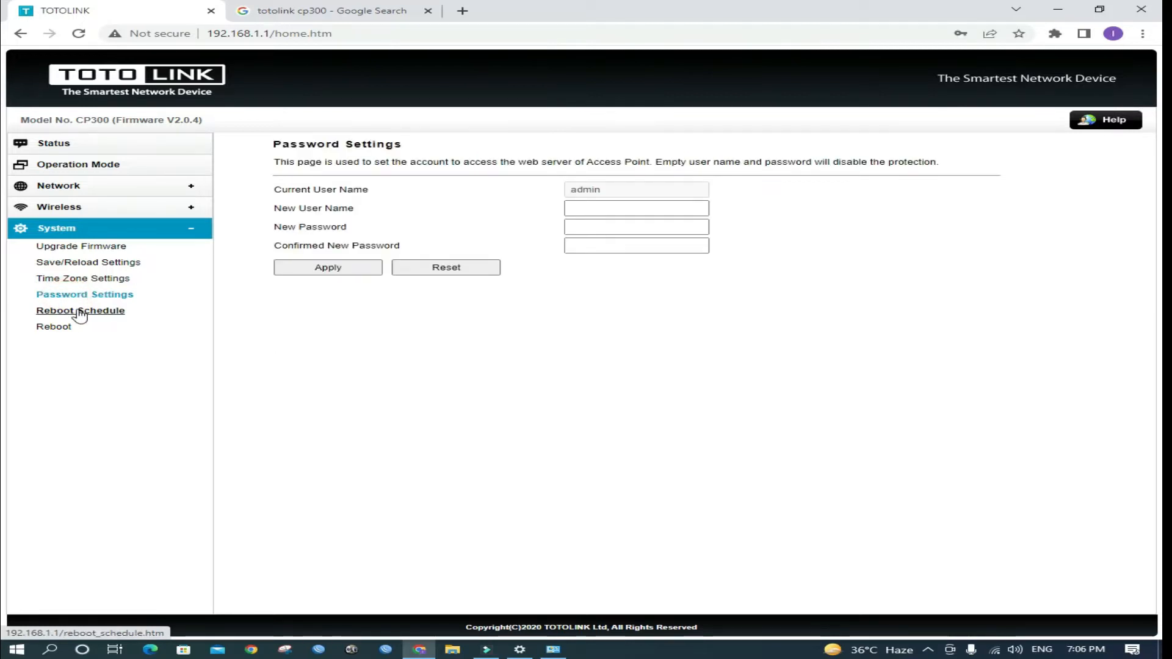
{"action": "left_click", "coordinate": [78, 312]}
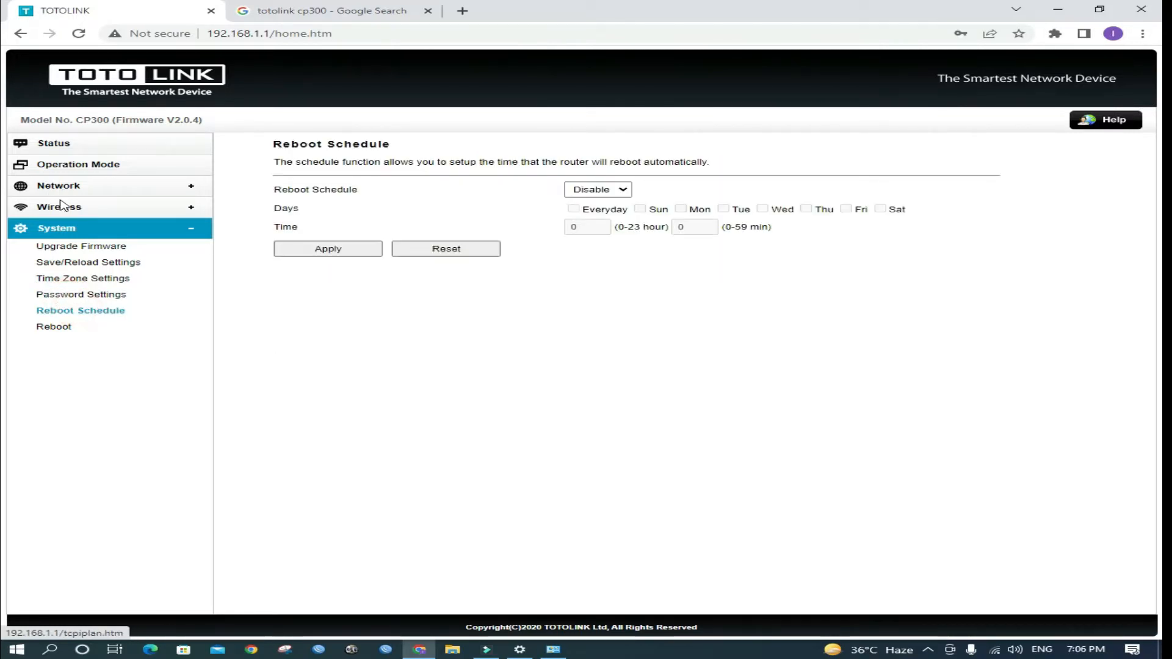
- On the Status page, highlight the Local AP mode and 2.4 GHz band values
{"action": "left_click", "coordinate": [64, 147]}
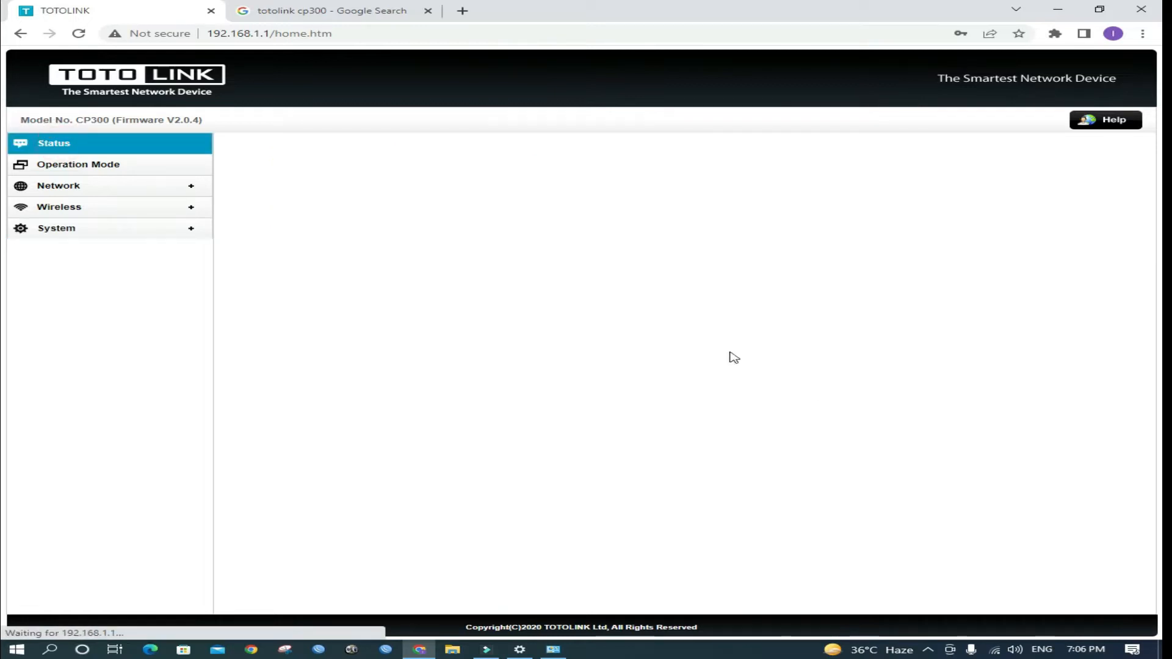
{"action": "left_click", "coordinate": [294, 202]}
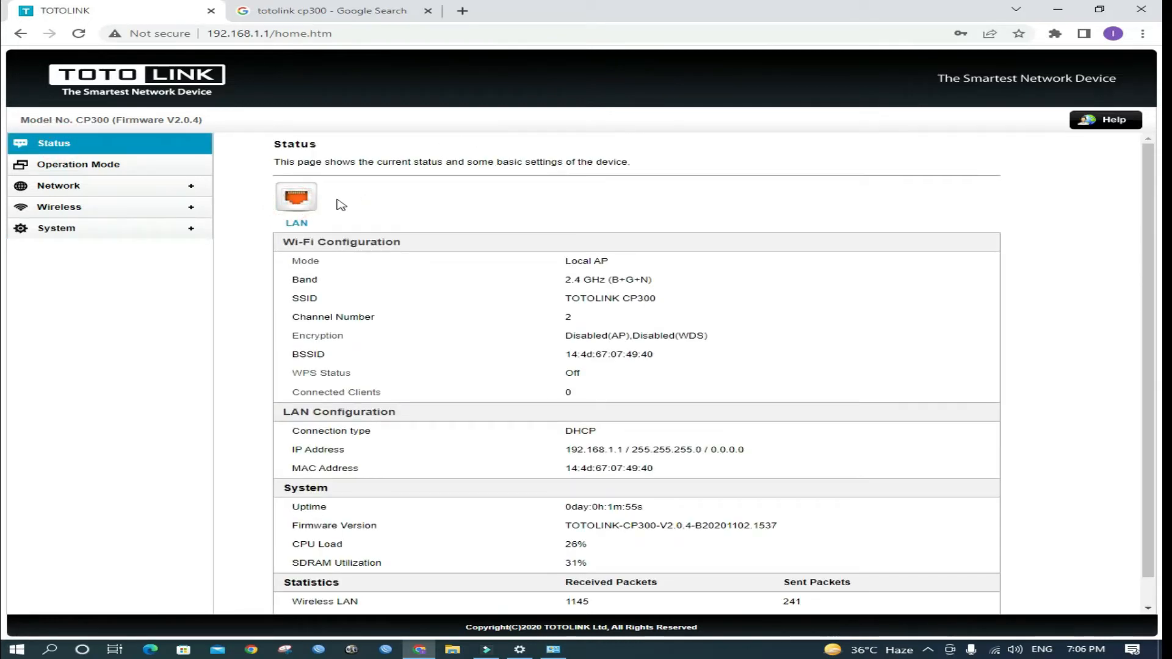
{"action": "left_click_drag", "start_coordinate": [1143, 221], "coordinate": [1147, 263]}
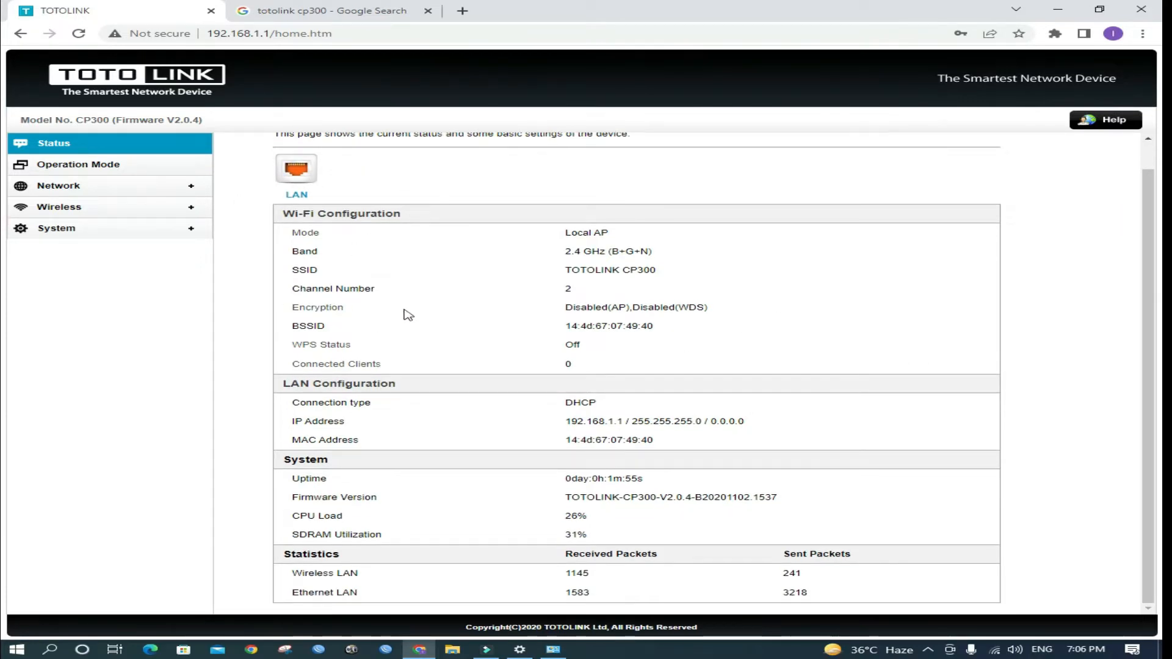
{"action": "triple_click", "coordinate": [575, 234]}
{"action": "double_click", "coordinate": [572, 252]}
{"action": "left_click", "coordinate": [567, 278]}
{"action": "left_click", "coordinate": [112, 166]}
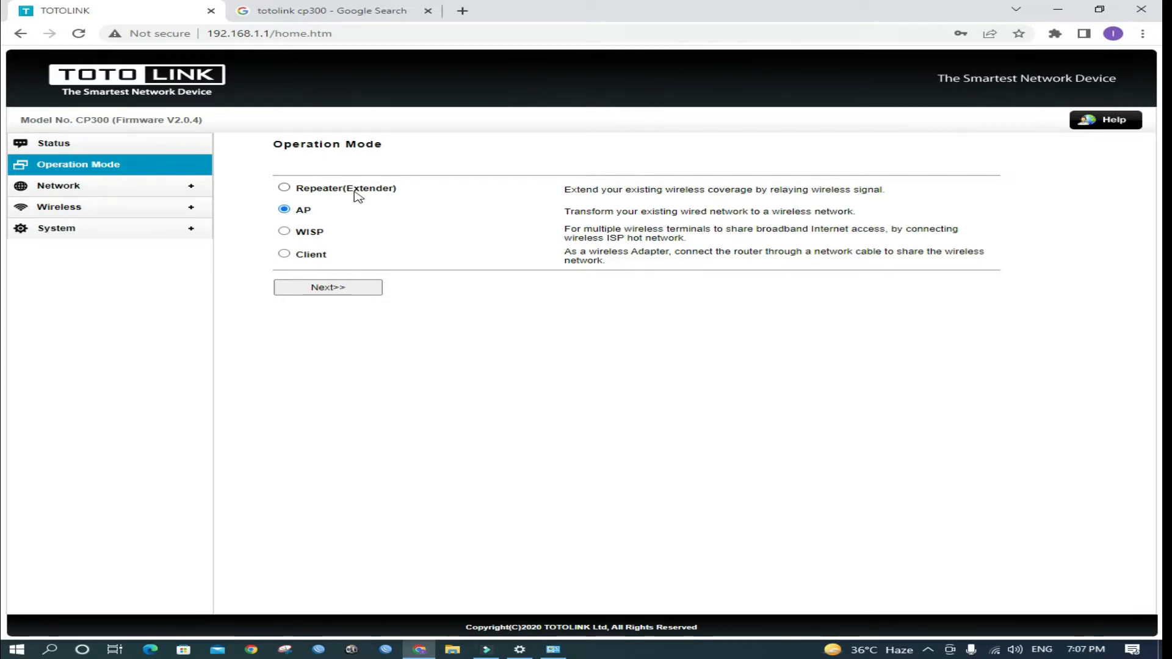
- Choose Repeater (Extender) operation mode and run a Wi-Fi scan for nearby networks
{"action": "left_click", "coordinate": [356, 190]}
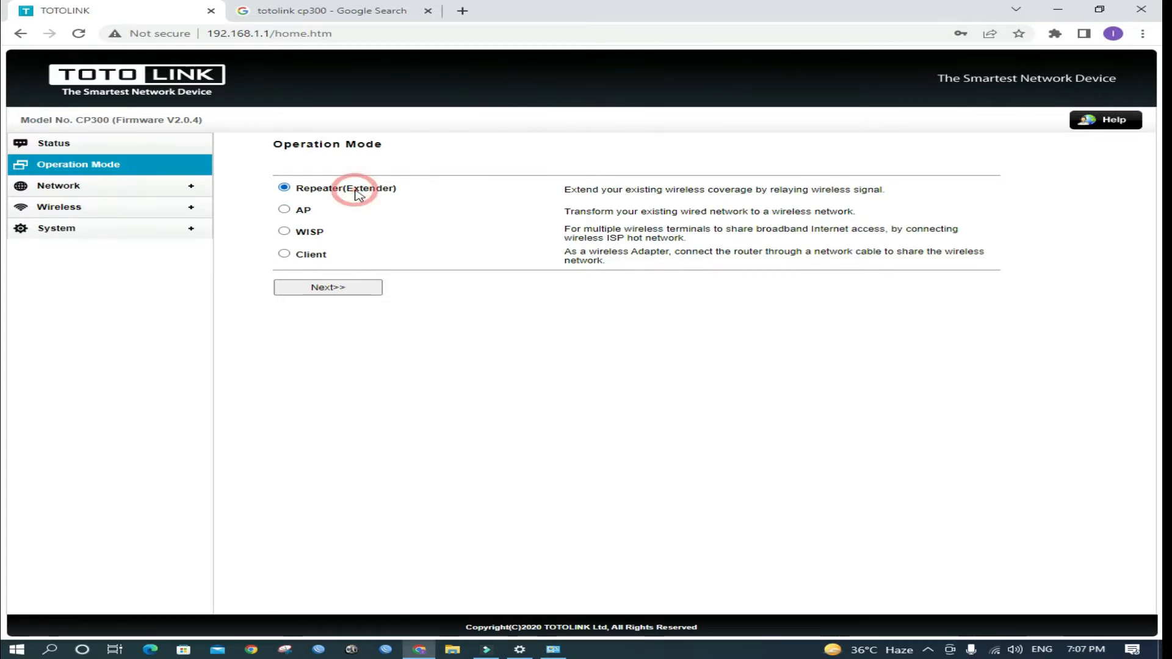
{"action": "left_click", "coordinate": [327, 287]}
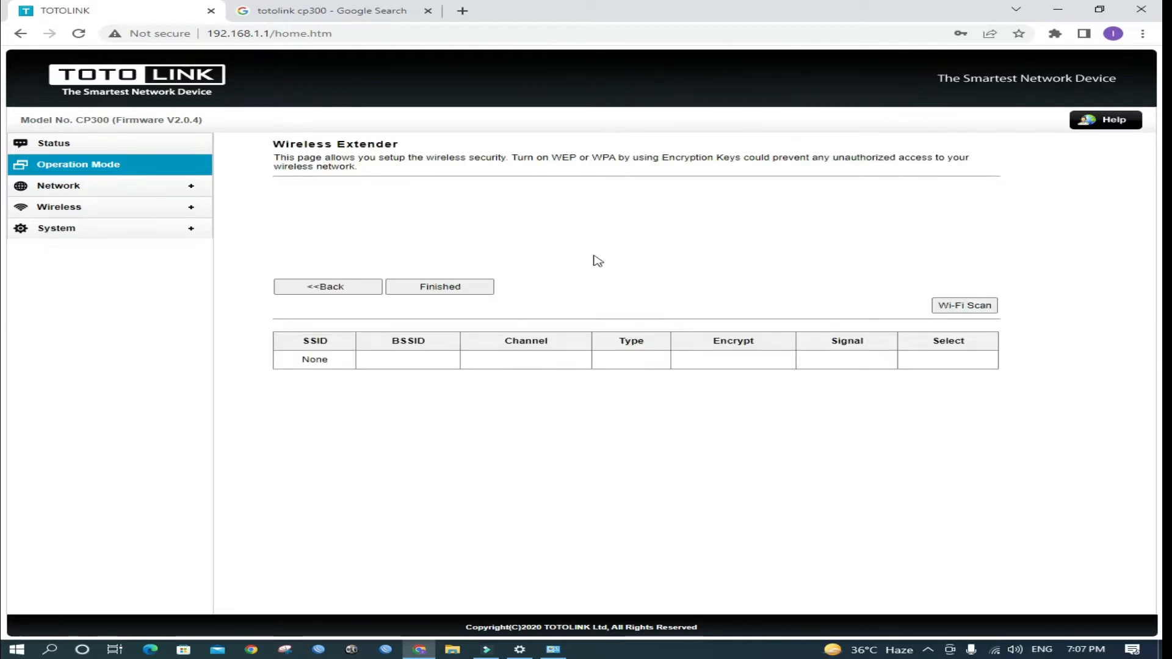
{"action": "left_click", "coordinate": [965, 300]}
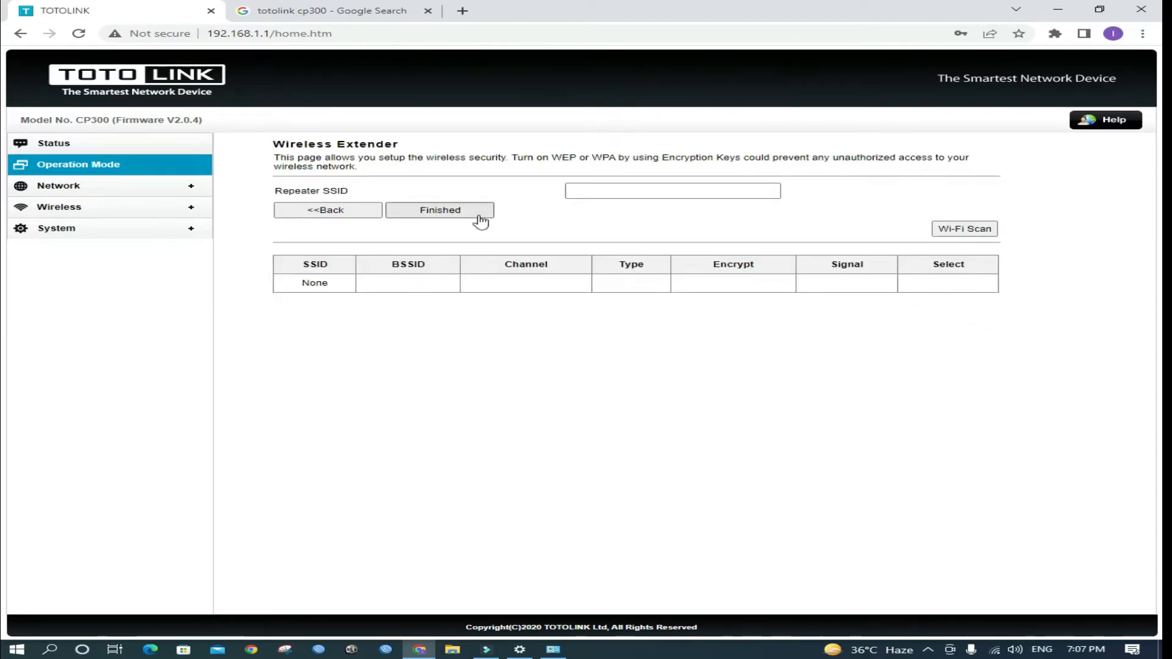
{"action": "left_click", "coordinate": [943, 223]}
{"action": "left_click", "coordinate": [956, 230]}
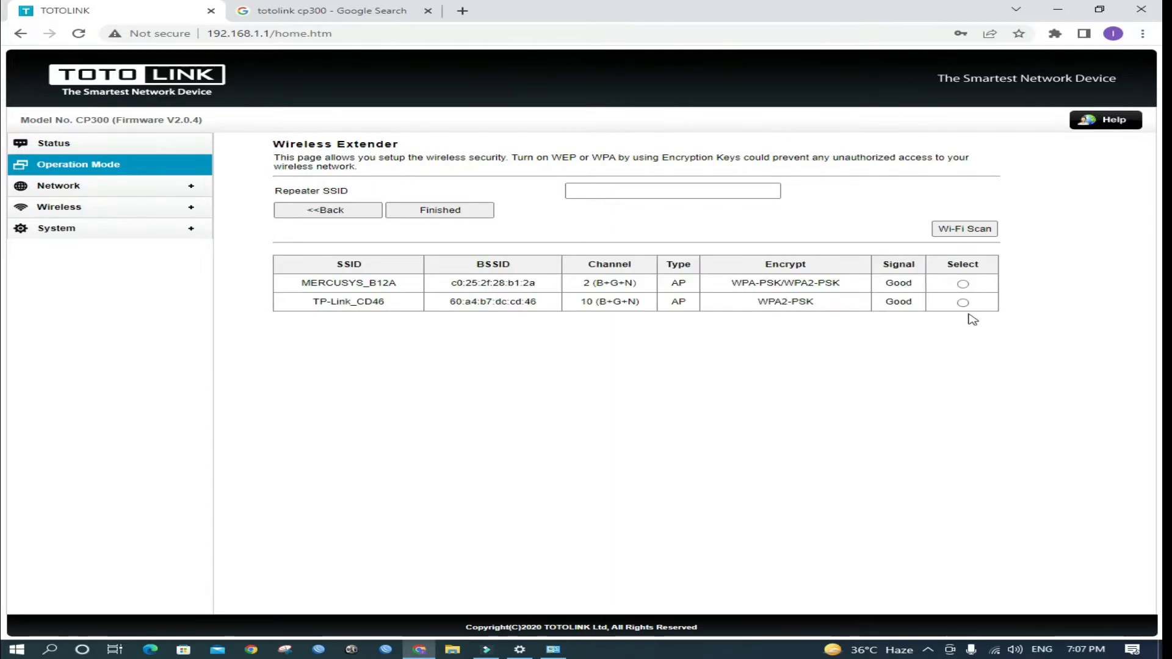
- Select TP-Link_CD46 as the upstream network, enter its Wi-Fi password, and finish setup
{"action": "left_click", "coordinate": [963, 302]}
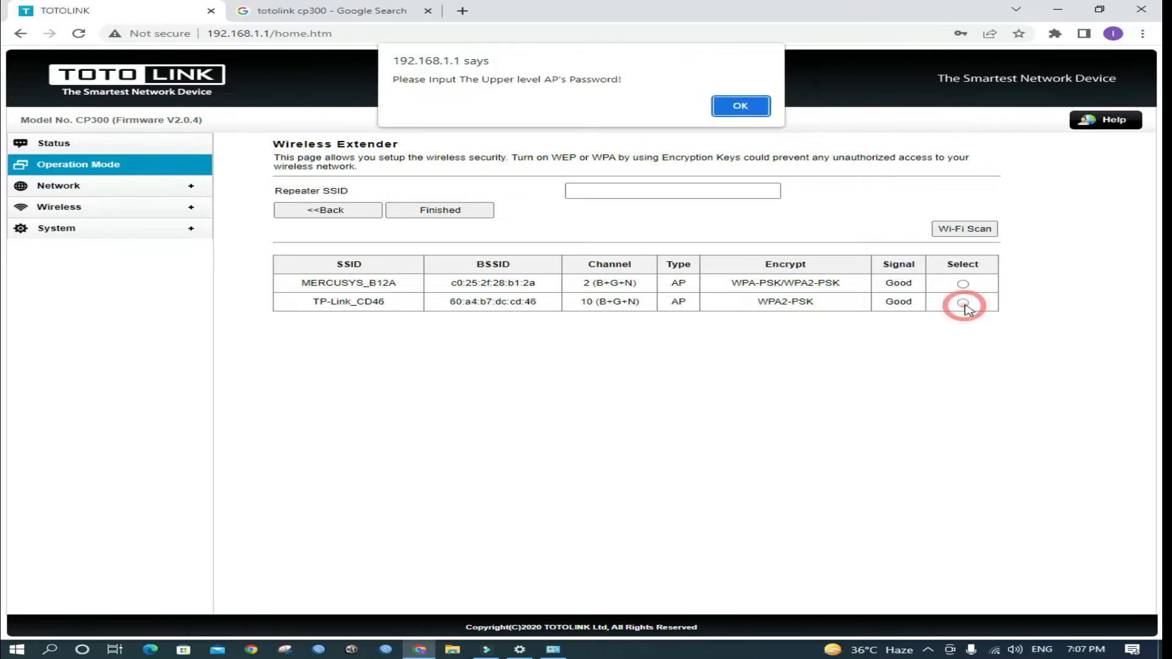
{"action": "left_click", "coordinate": [726, 108]}
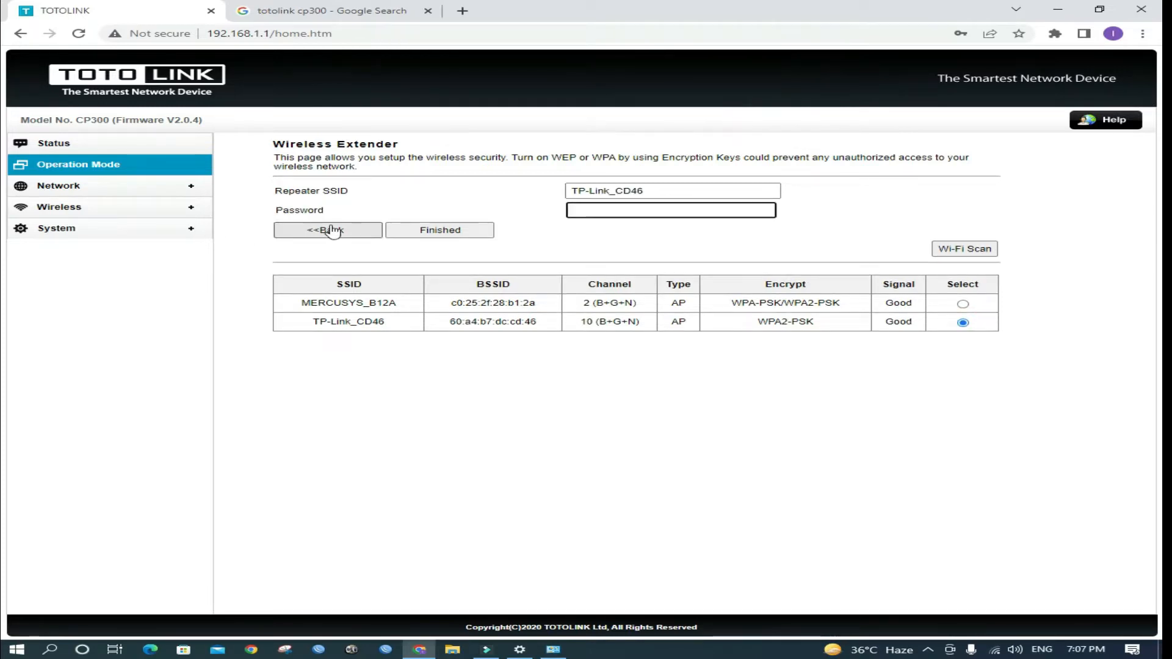
{"action": "left_click", "coordinate": [446, 230]}
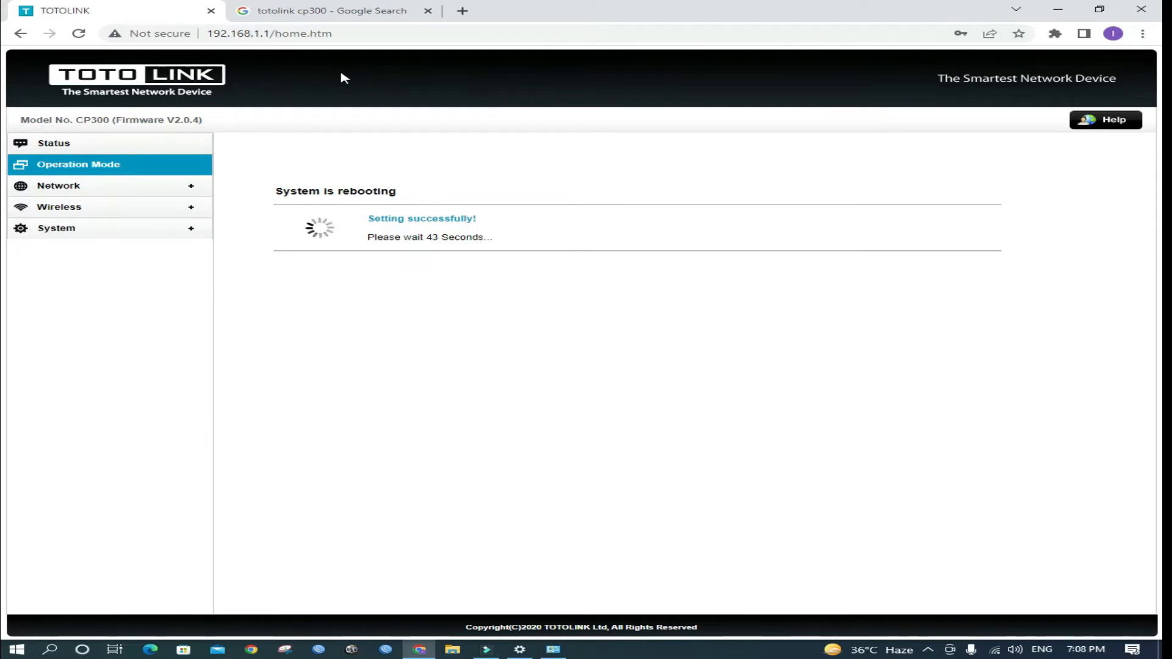
- Skim the Google results and check on the rebooting router tab
{"action": "left_click", "coordinate": [391, 12]}
{"action": "scroll", "coordinate": [879, 227], "scroll_direction": "down", "scroll_amount": 10}
{"action": "scroll", "coordinate": [885, 232], "scroll_direction": "up", "scroll_amount": 4}
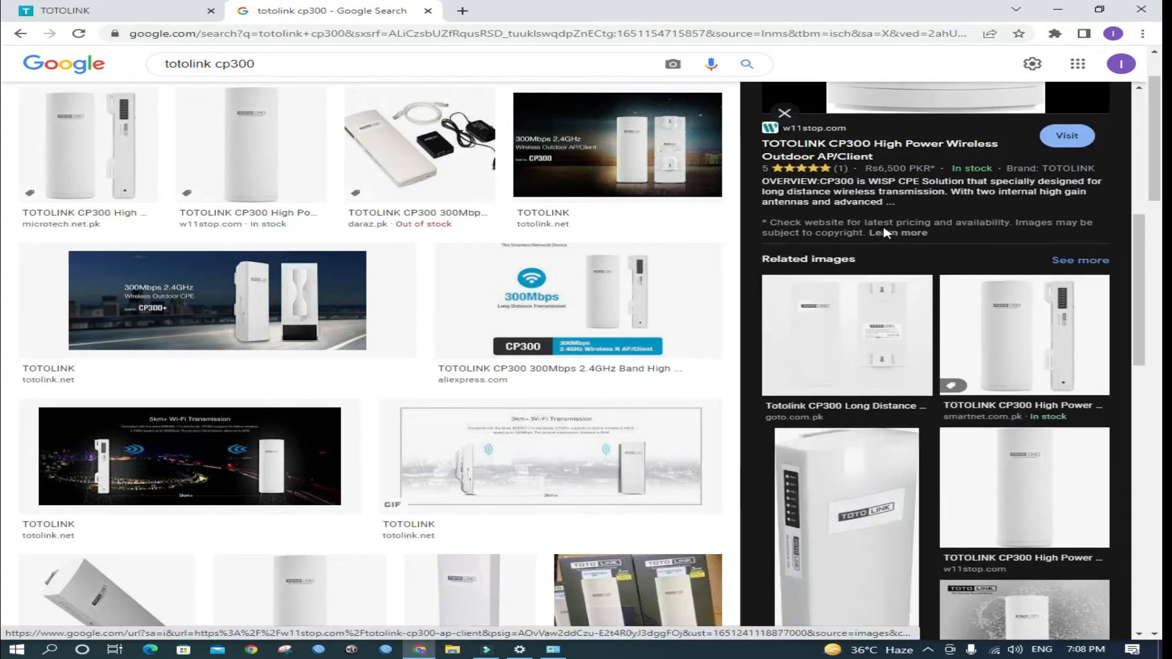
{"action": "scroll", "coordinate": [885, 232], "scroll_direction": "down", "scroll_amount": 2}
{"action": "scroll", "coordinate": [885, 233], "scroll_direction": "up", "scroll_amount": 3}
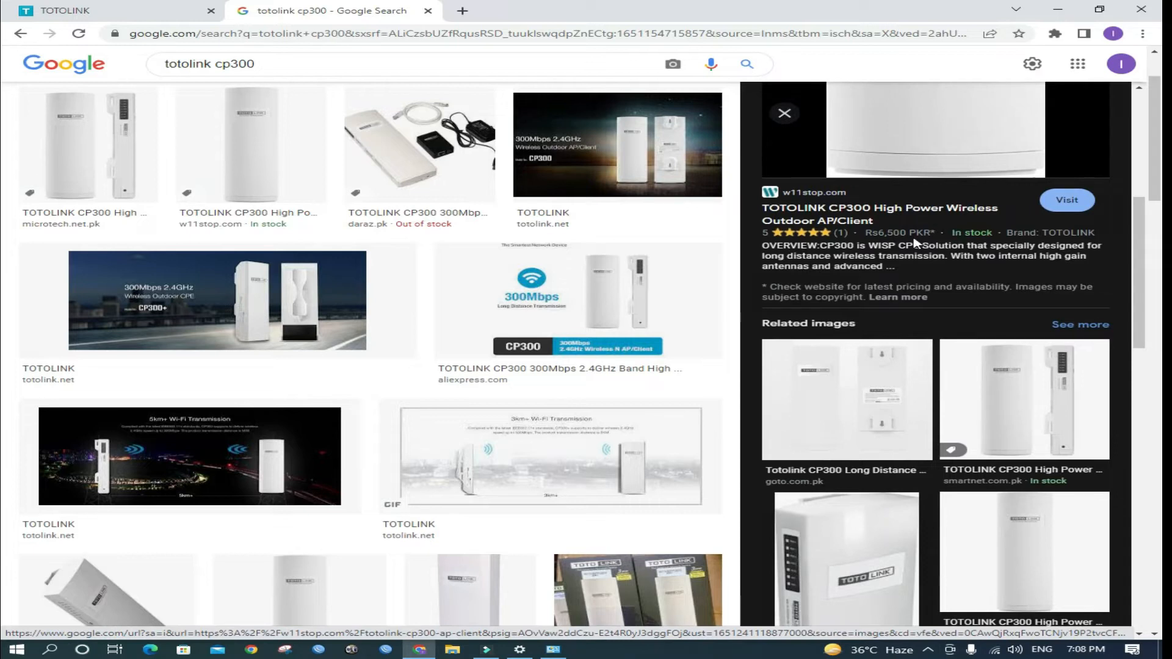
{"action": "left_click", "coordinate": [462, 13]}
{"action": "left_click", "coordinate": [170, 14]}
{"action": "left_click", "coordinate": [324, 15]}
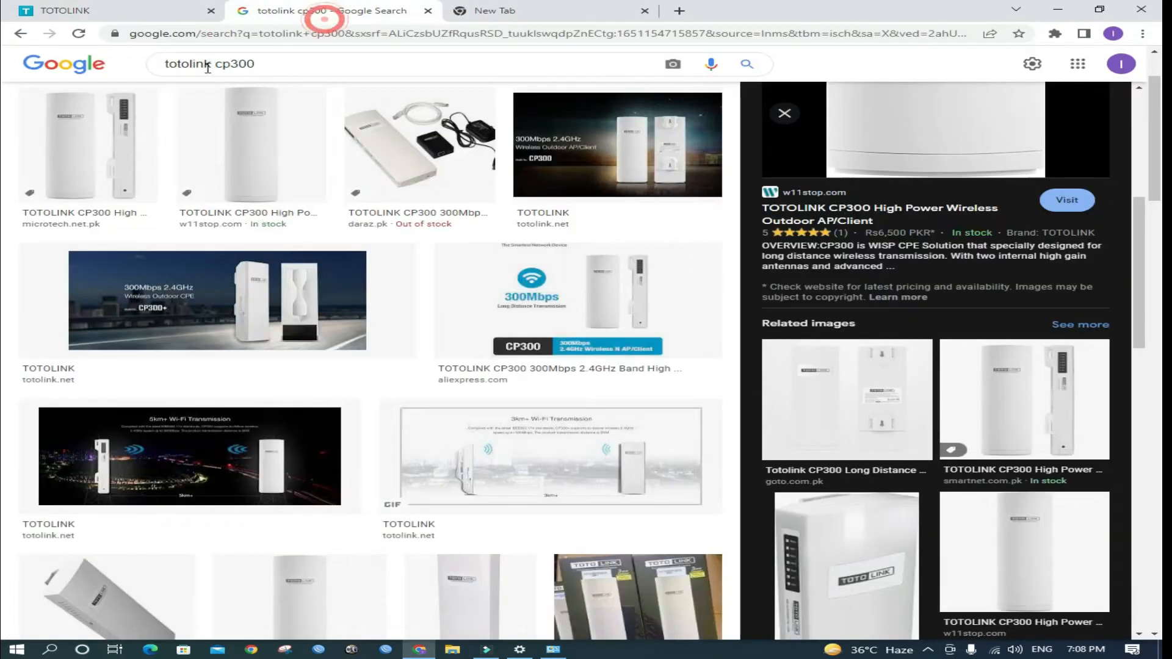
- Search 'totolink cp300 price in pakistan' and scroll through the price results
{"action": "left_click", "coordinate": [290, 64]}
{"action": "type", "text": "pr"}
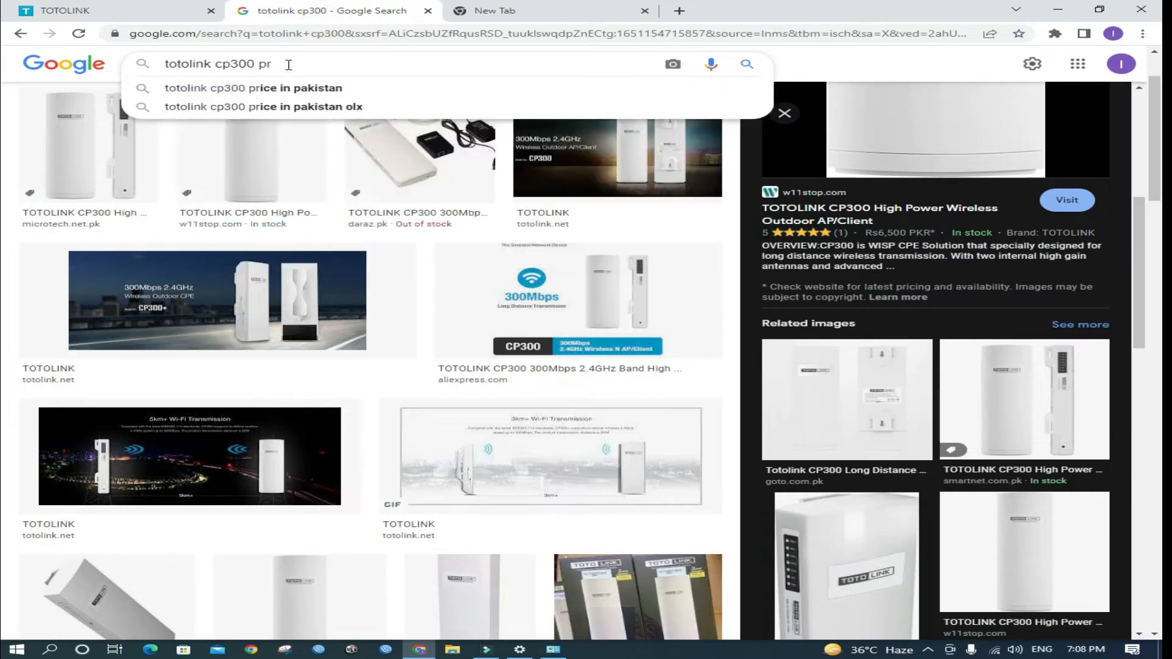
{"action": "key", "text": "Down"}
{"action": "key", "text": "Return"}
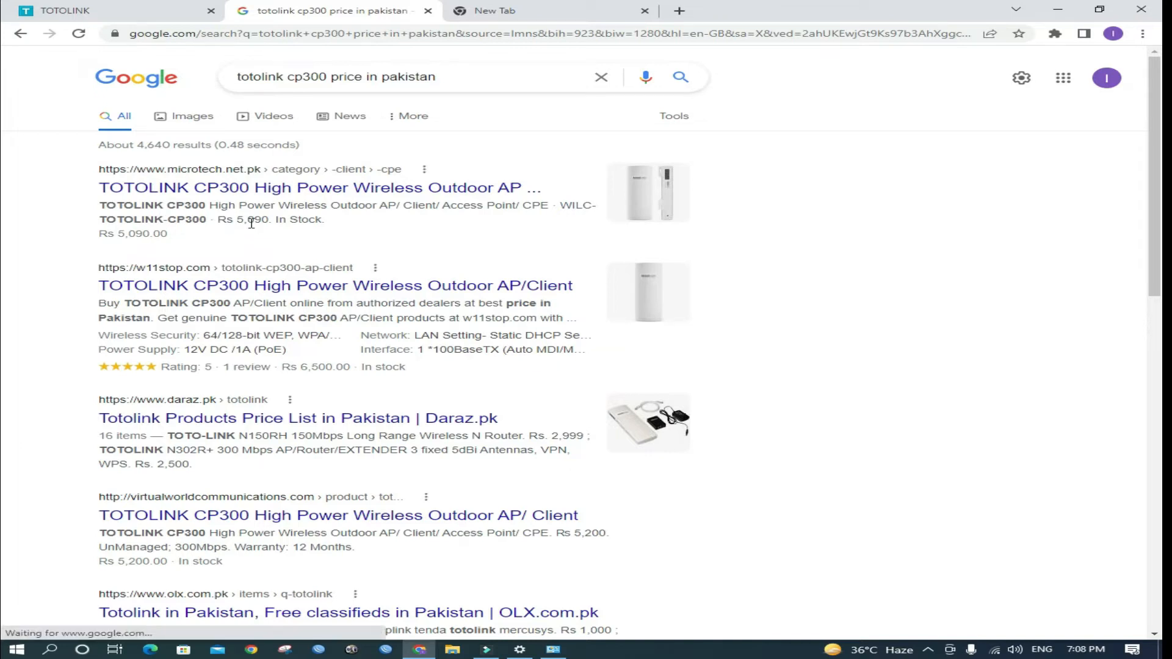
{"action": "scroll", "coordinate": [251, 223], "scroll_direction": "down", "scroll_amount": 2}
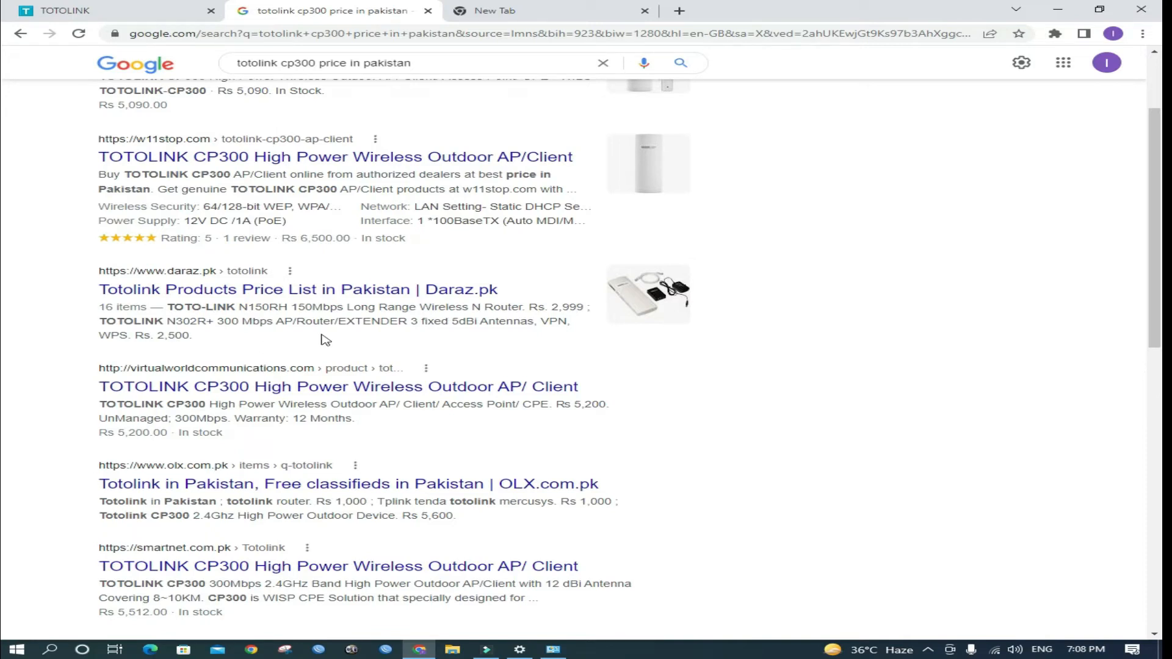
{"action": "scroll", "coordinate": [325, 340], "scroll_direction": "down", "scroll_amount": 3}
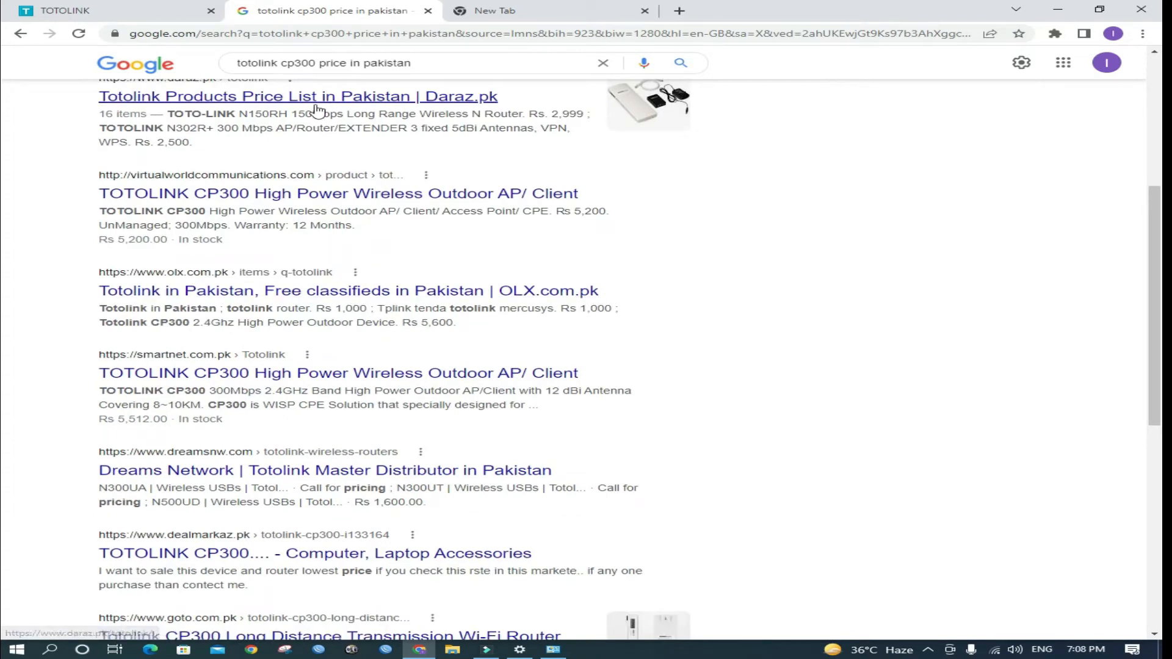
{"action": "left_click", "coordinate": [95, 7]}
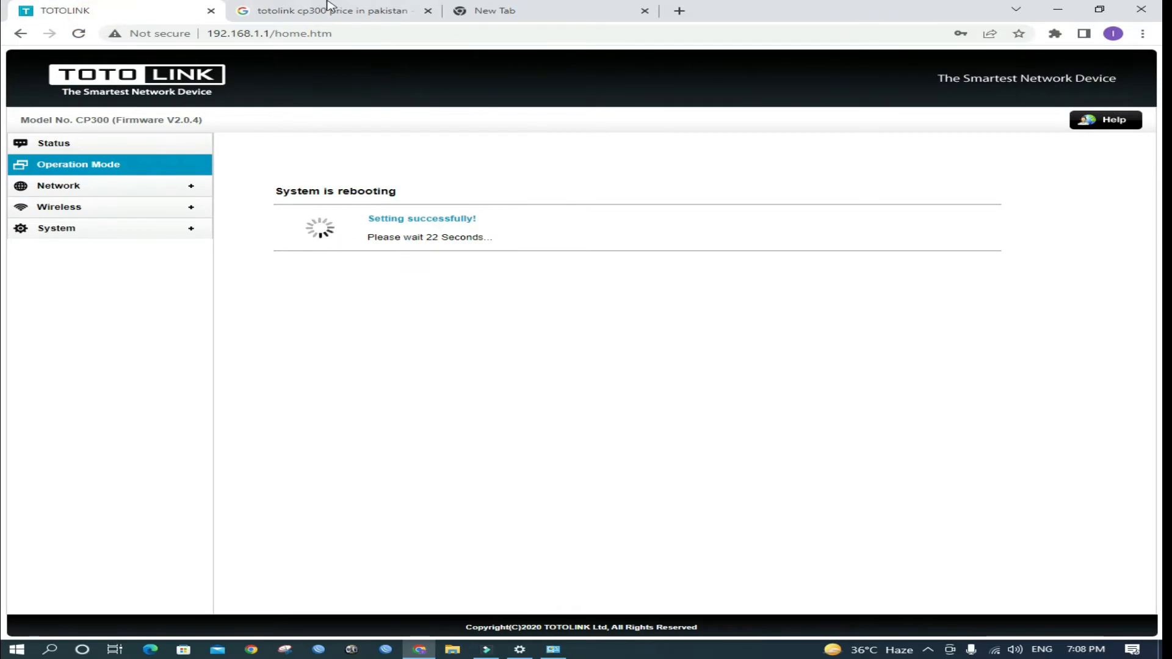
- Switch between the Google price results and the router tab while the reboot finishes
{"action": "left_click", "coordinate": [317, 10]}
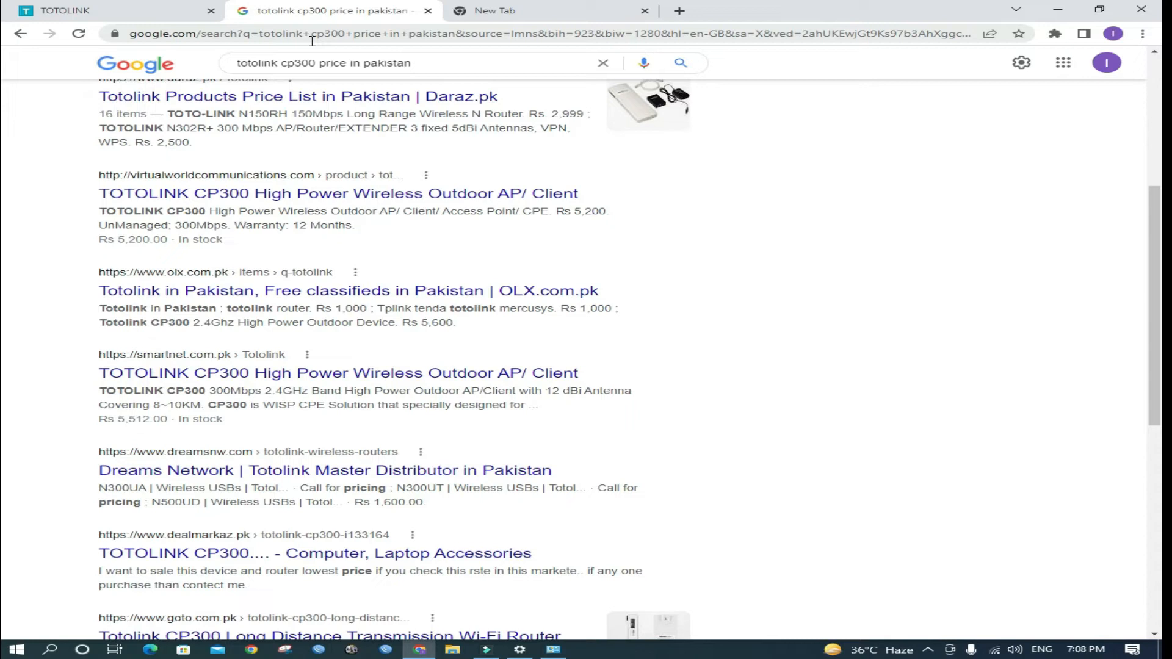
{"action": "left_click", "coordinate": [212, 7]}
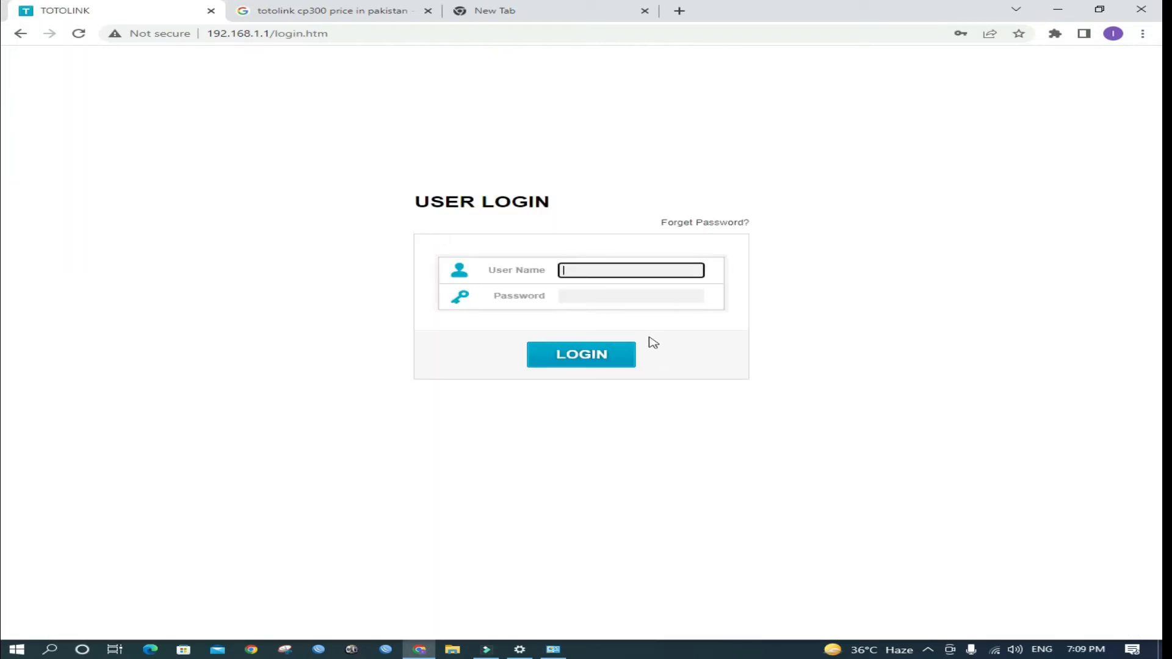
- Log back in with the saved login and review Status showing Extender mode on TP-Link_CD46
{"action": "left_click", "coordinate": [620, 268]}
{"action": "left_click", "coordinate": [635, 308]}
{"action": "left_click", "coordinate": [598, 353]}
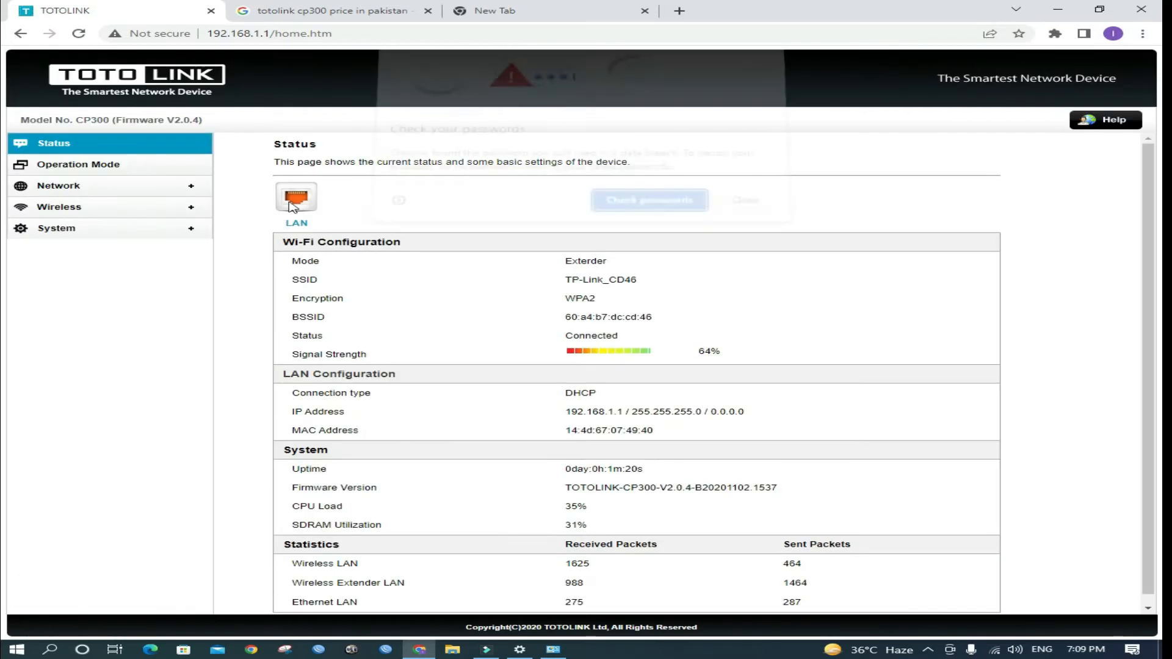
{"action": "left_click", "coordinate": [736, 203]}
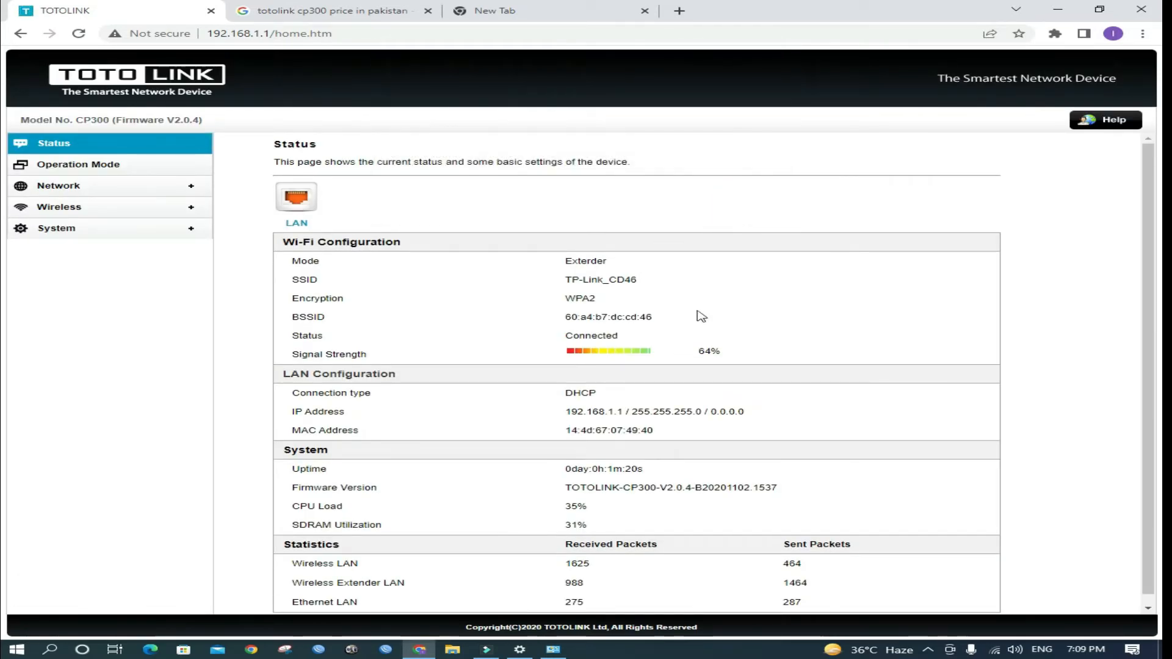
{"action": "scroll", "coordinate": [3, 340], "scroll_direction": "down", "scroll_amount": 1}
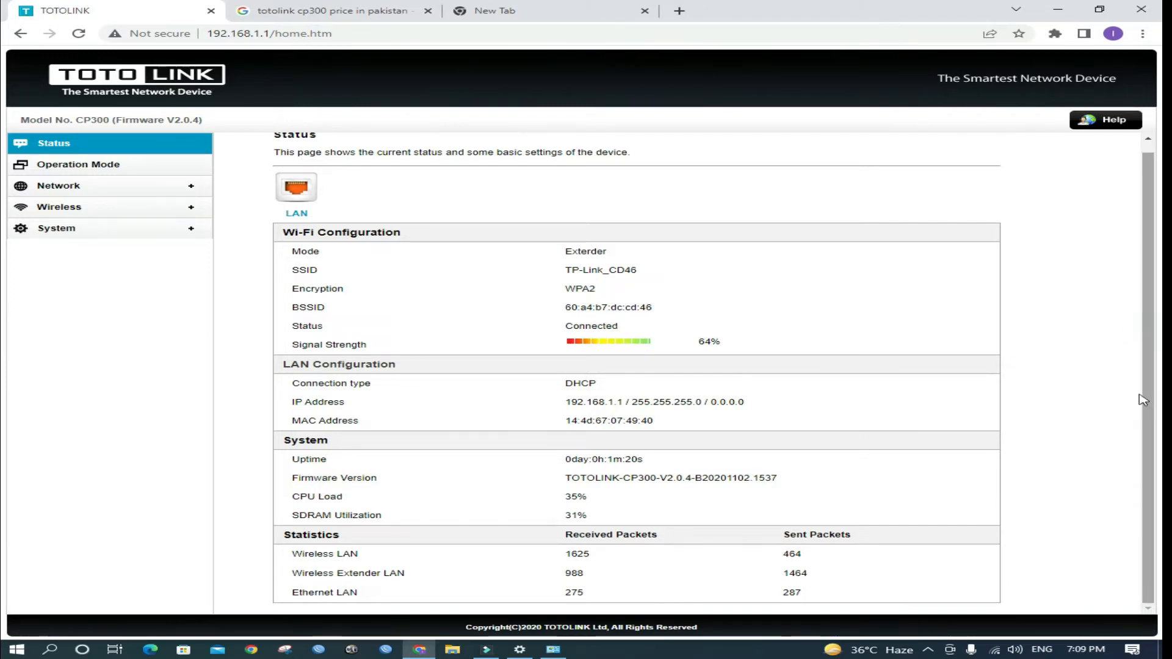
{"action": "left_click", "coordinate": [76, 190]}
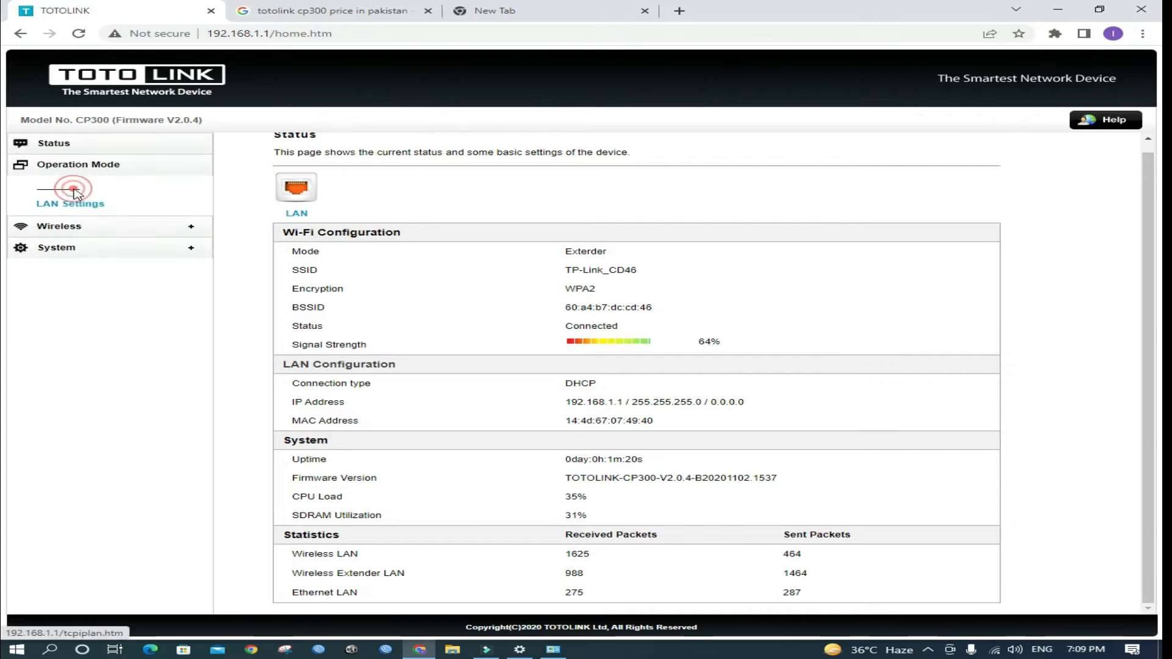
{"action": "left_click", "coordinate": [77, 202]}
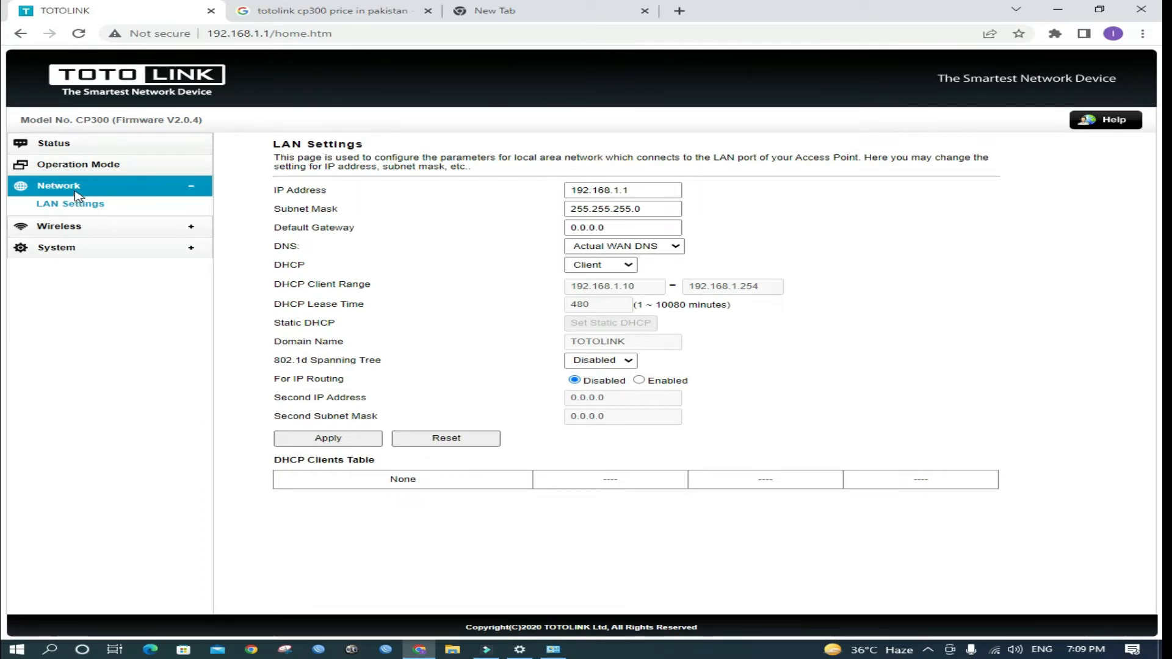
{"action": "left_click", "coordinate": [51, 145]}
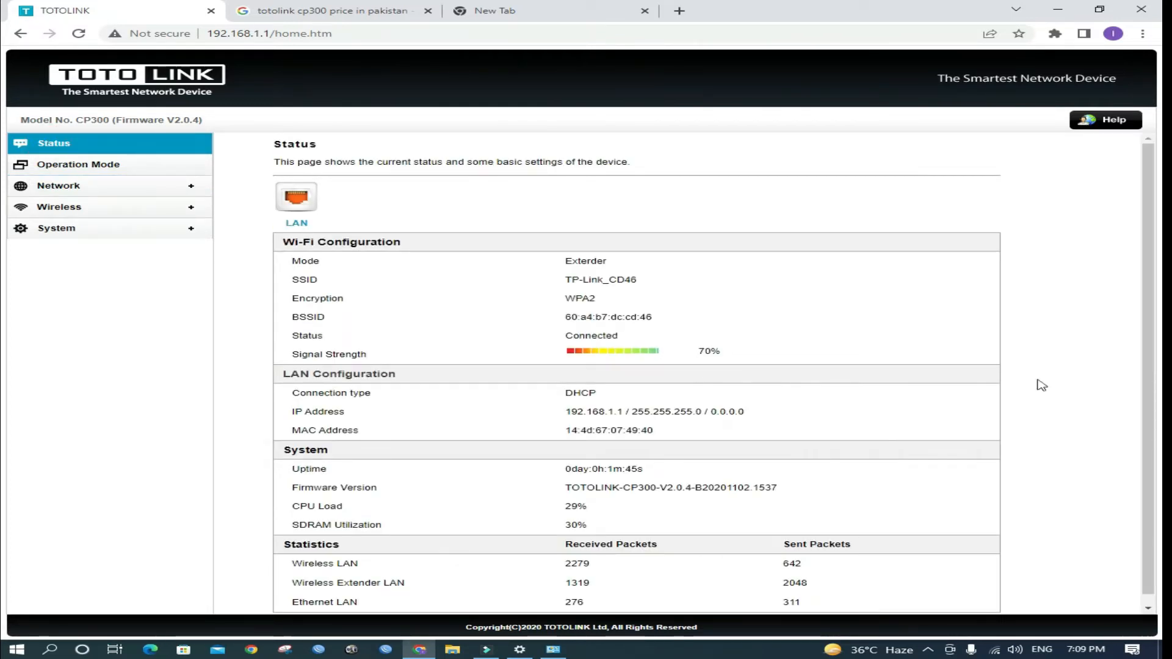
{"action": "scroll", "coordinate": [1150, 232], "scroll_direction": "down", "scroll_amount": 1}
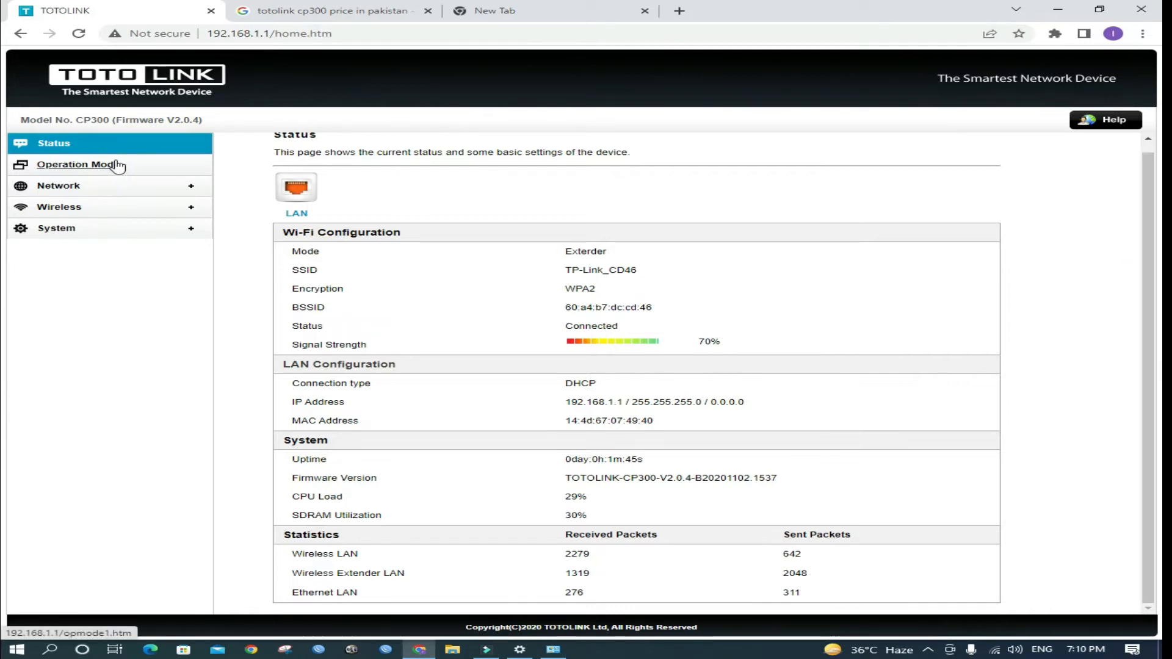
- Select AP operation mode and replace the SSID with the suggested network name
{"action": "left_click", "coordinate": [98, 166]}
{"action": "left_click", "coordinate": [285, 210]}
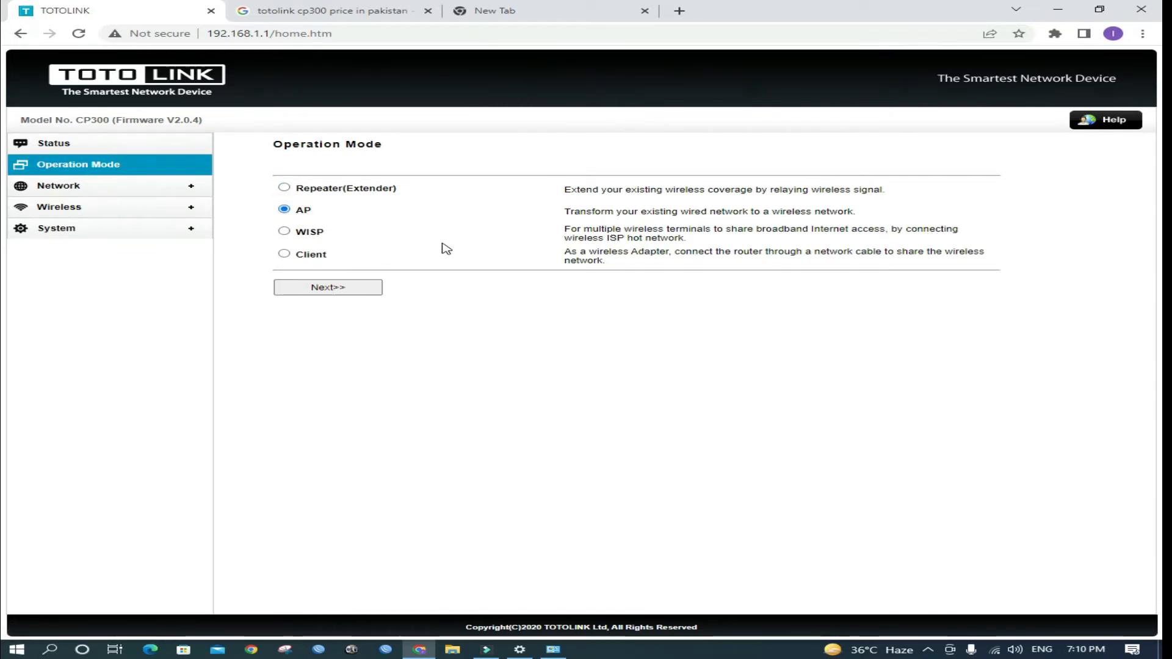
{"action": "left_click", "coordinate": [366, 286]}
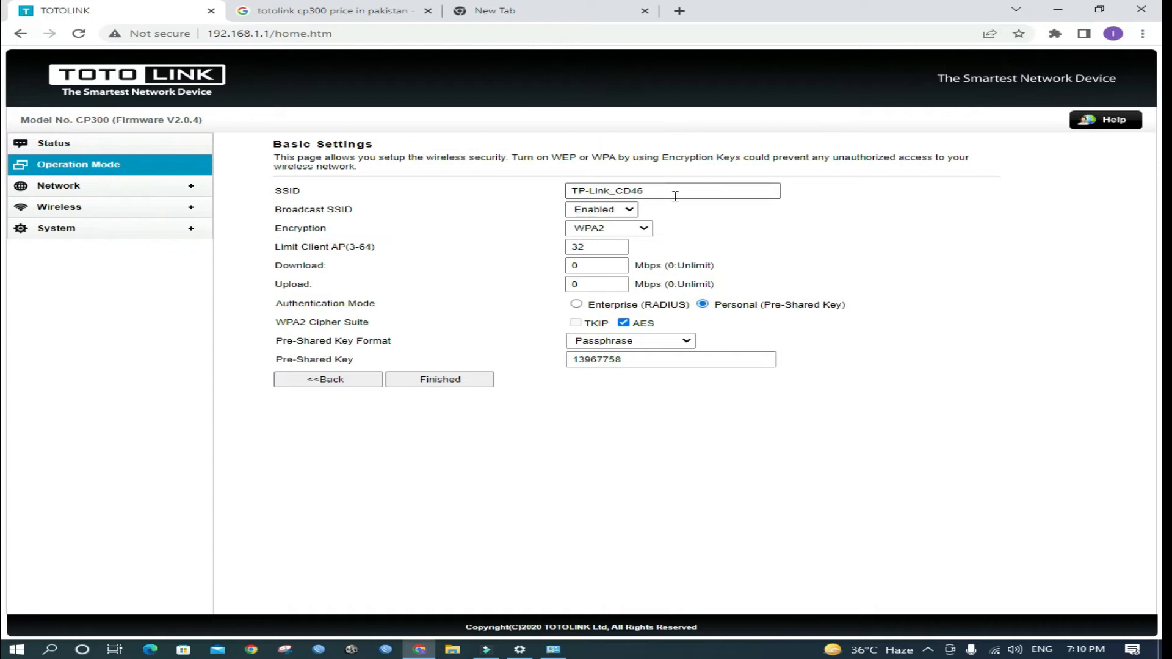
{"action": "triple_click", "coordinate": [675, 195]}
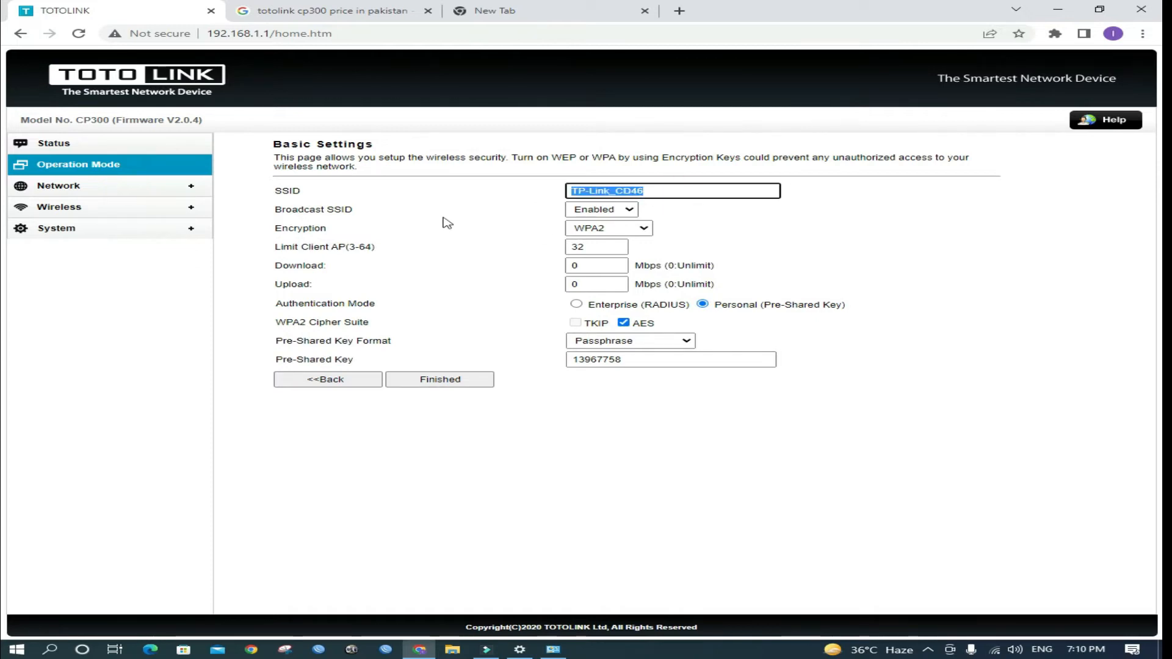
{"action": "type", "text": "m"}
{"action": "key", "text": "Down"}
{"action": "key", "text": "Return"}
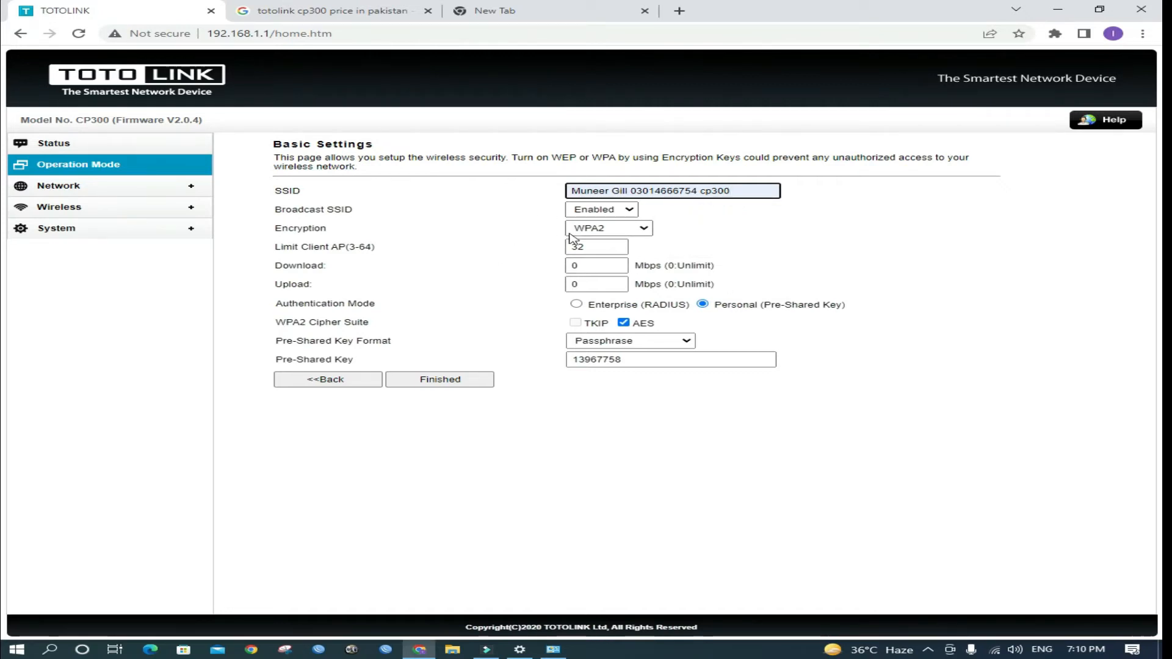
- Keep SSID broadcast on, set encryption to Disabled with 802.1x off, and save
{"action": "left_click", "coordinate": [589, 209]}
{"action": "left_click", "coordinate": [601, 209]}
{"action": "left_click", "coordinate": [621, 229]}
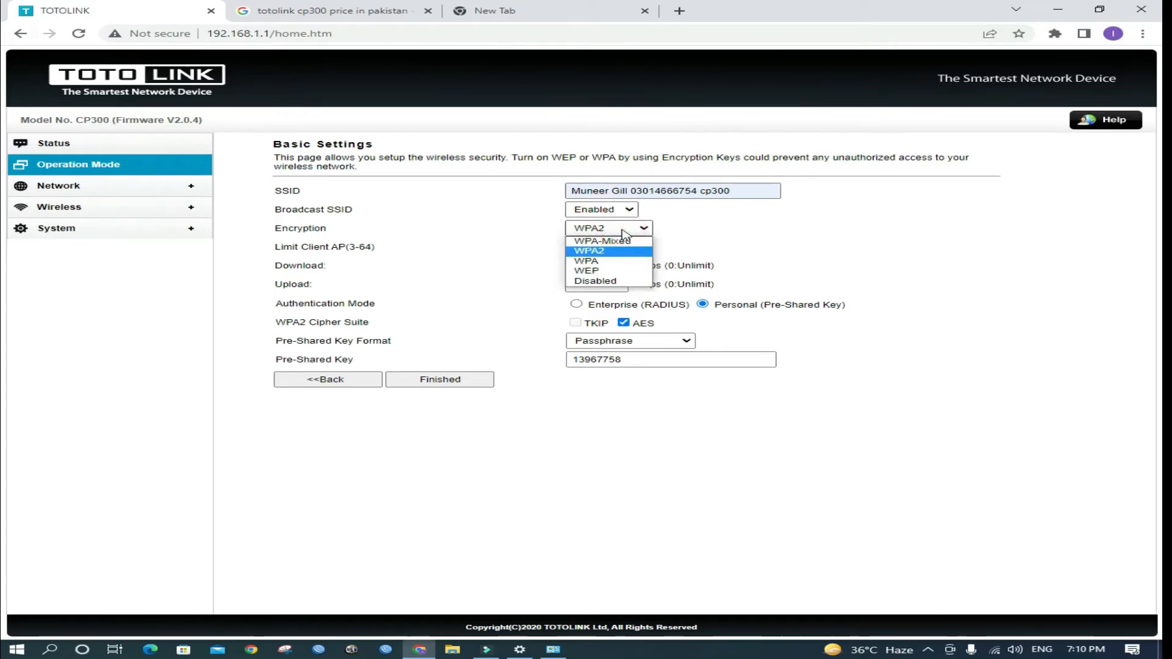
{"action": "left_click", "coordinate": [617, 281]}
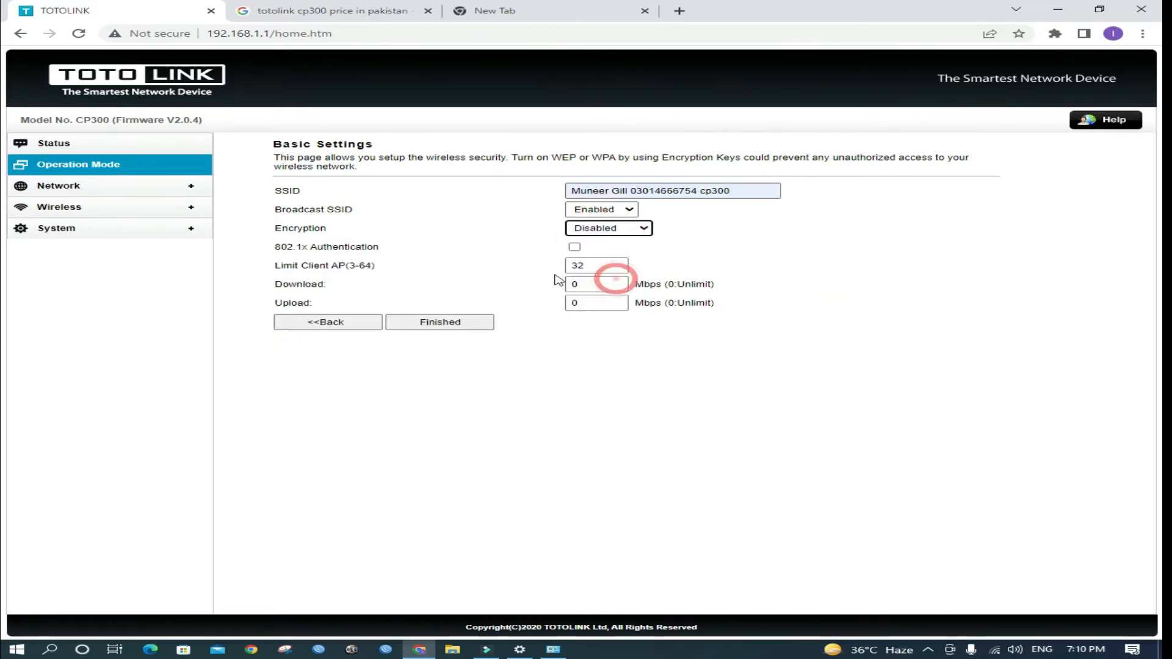
{"action": "left_click", "coordinate": [611, 234]}
{"action": "left_click", "coordinate": [610, 232]}
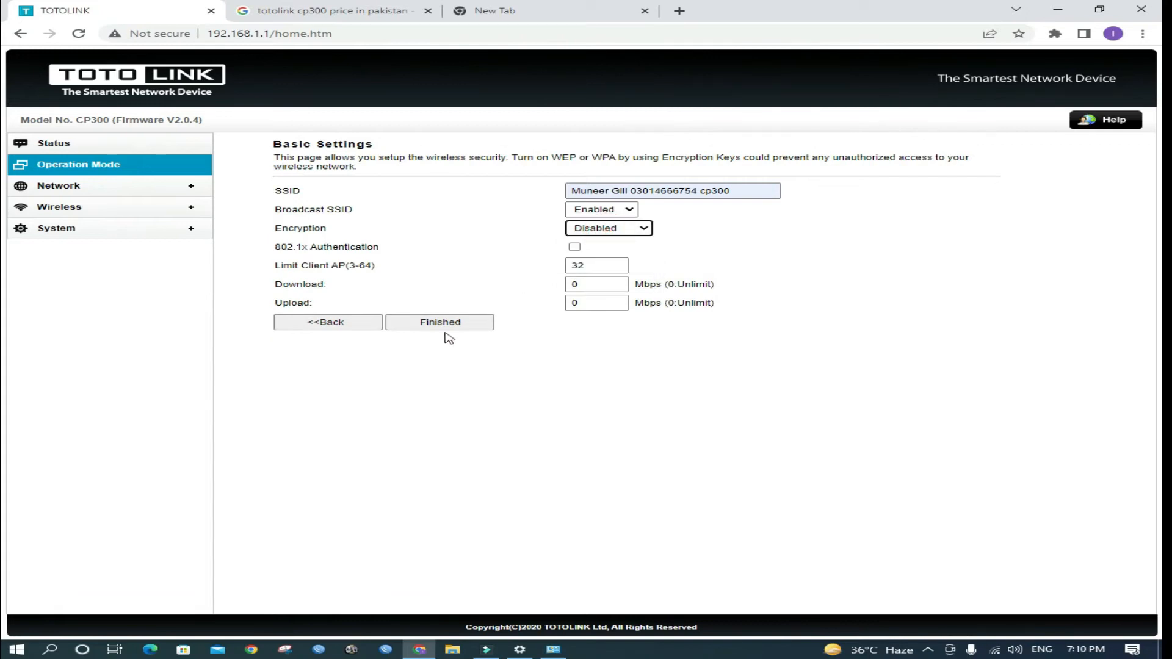
{"action": "left_click", "coordinate": [574, 247]}
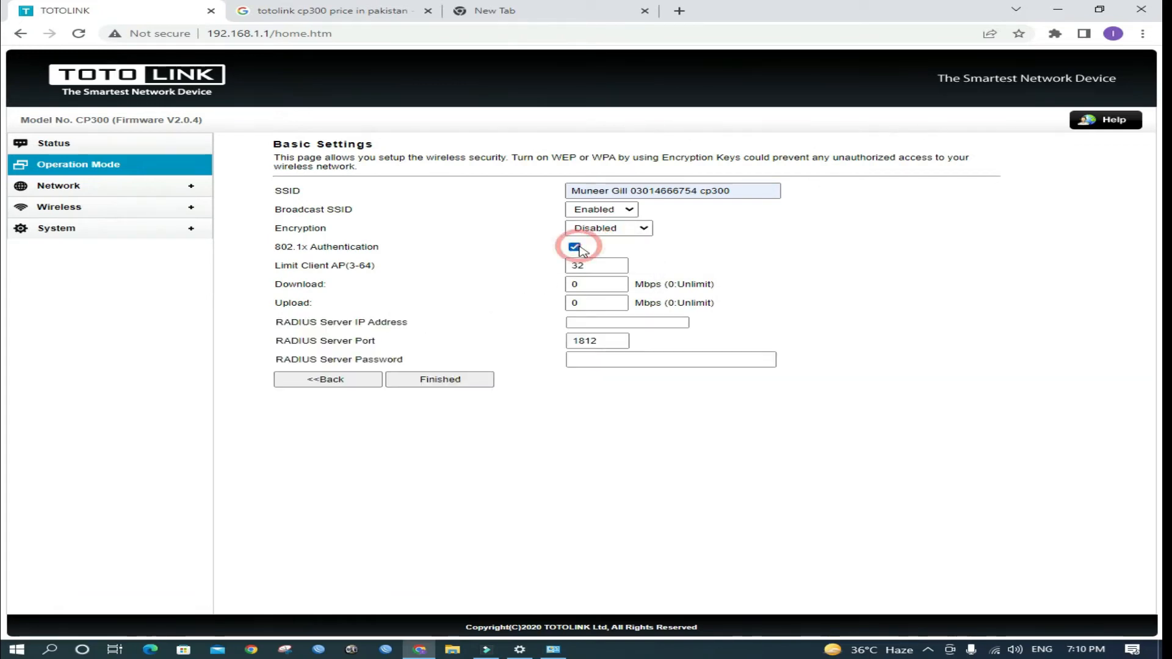
{"action": "left_click", "coordinate": [574, 247]}
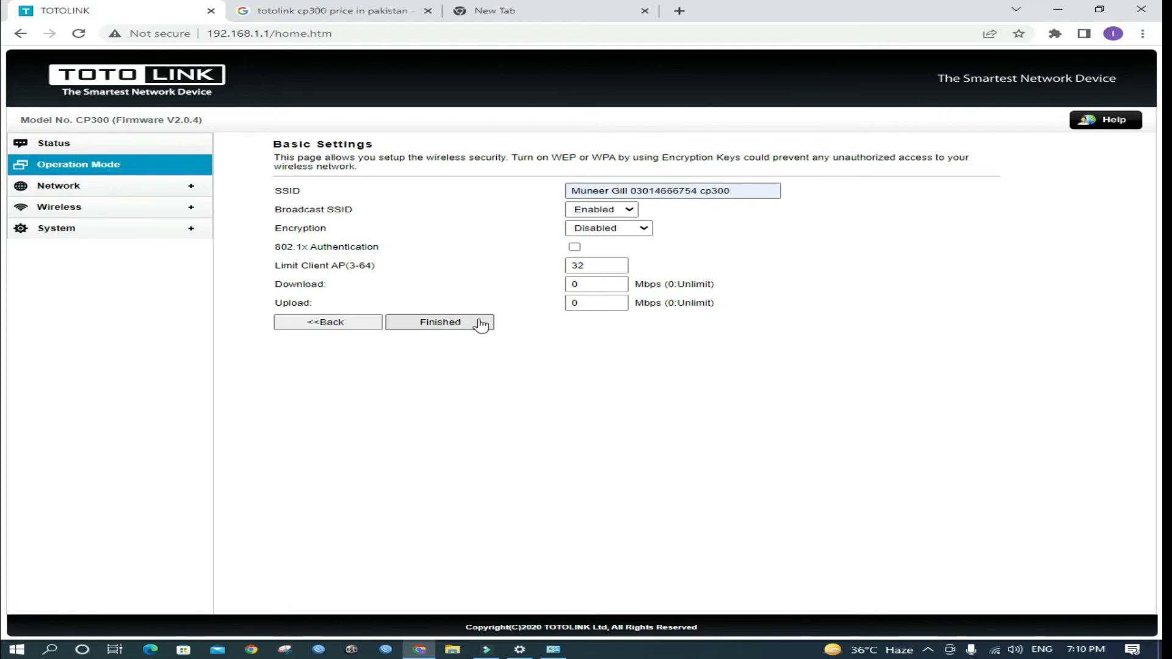
{"action": "left_click", "coordinate": [563, 269]}
{"action": "left_click", "coordinate": [486, 327]}
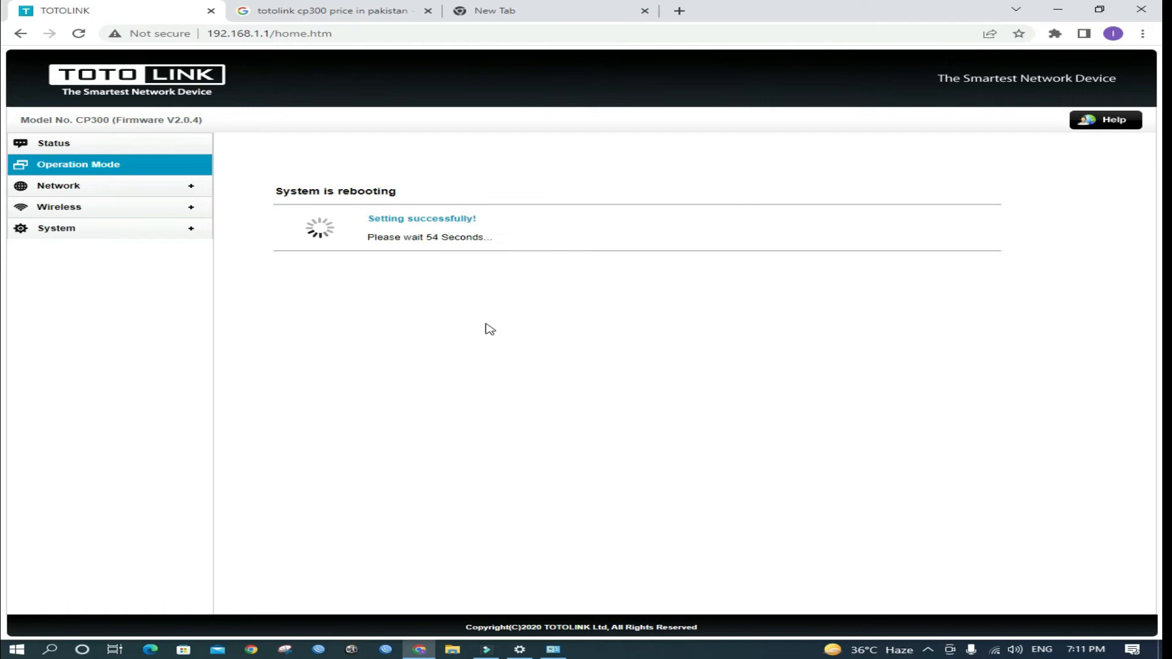
- During the reboot, try the LAN Settings and Wireless pages, then reload the admin page
{"action": "left_click", "coordinate": [68, 188]}
{"action": "left_click", "coordinate": [80, 202]}
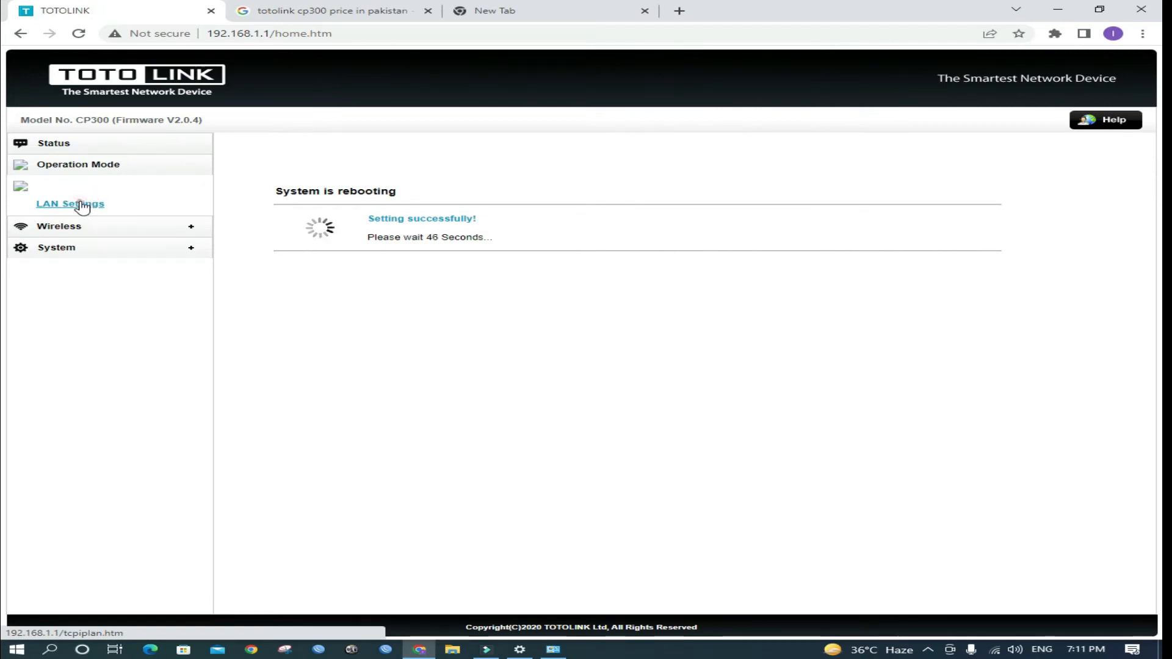
{"action": "left_click", "coordinate": [61, 226]}
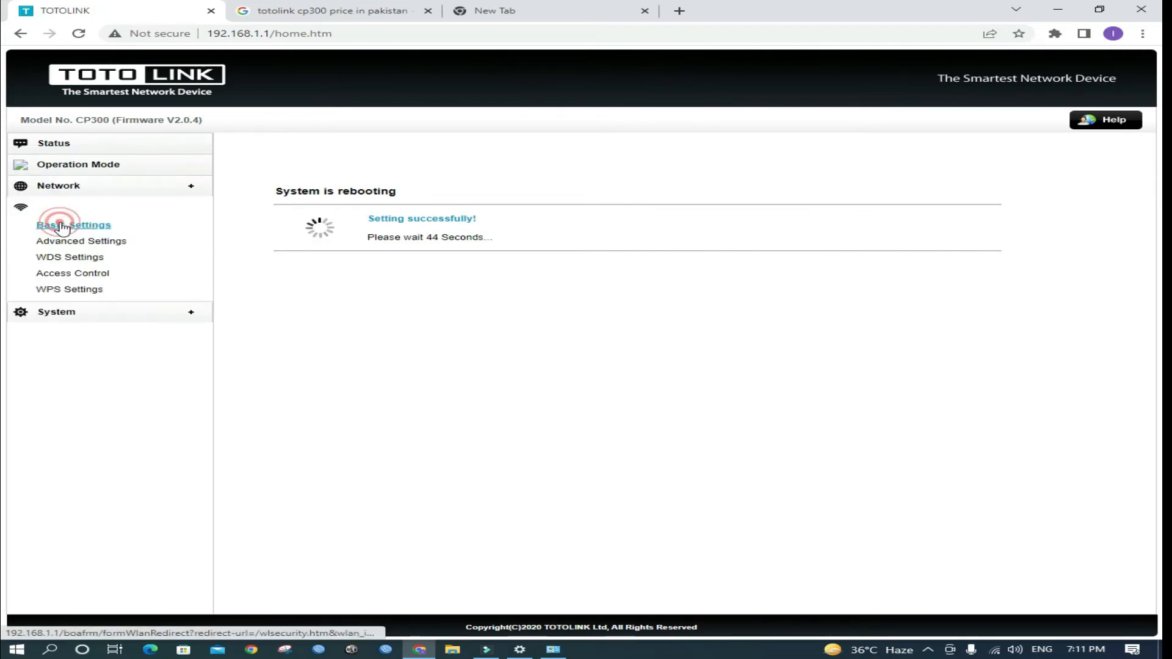
{"action": "left_click", "coordinate": [79, 240]}
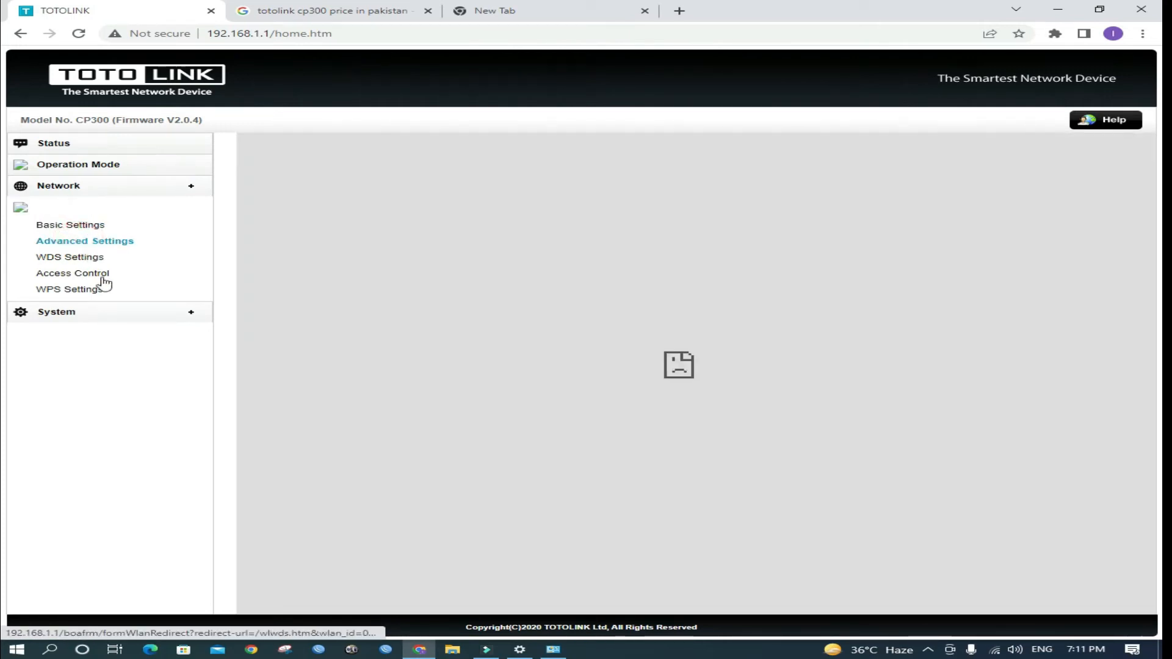
{"action": "left_click", "coordinate": [89, 276]}
{"action": "left_click", "coordinate": [80, 241]}
{"action": "left_click", "coordinate": [77, 225]}
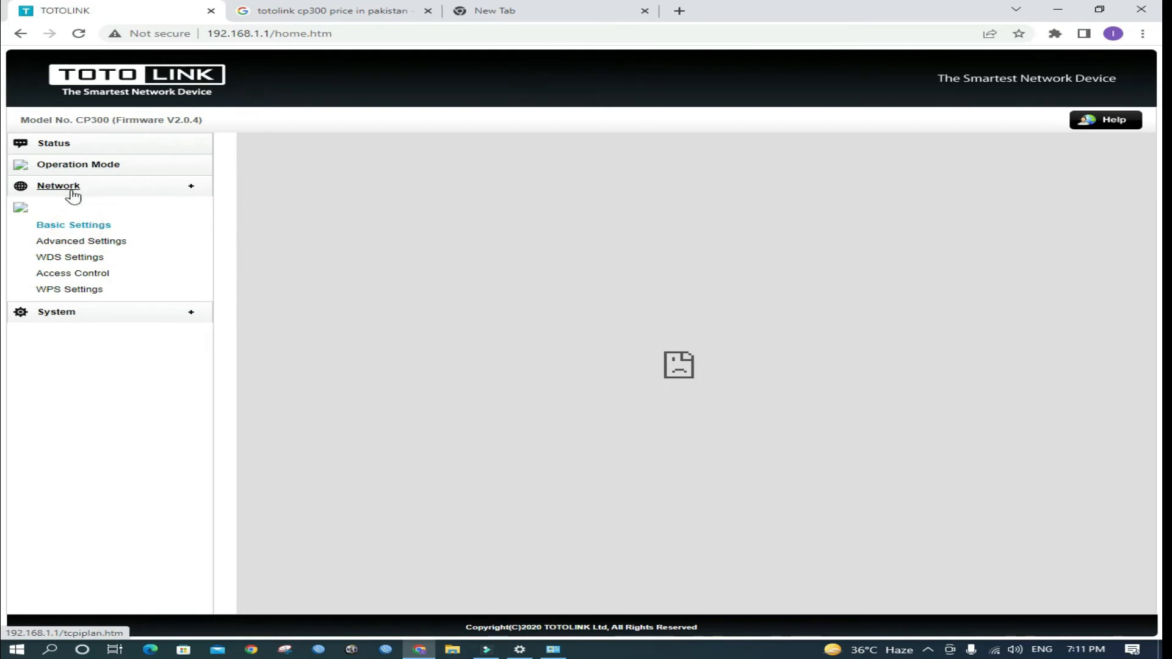
{"action": "left_click", "coordinate": [78, 33]}
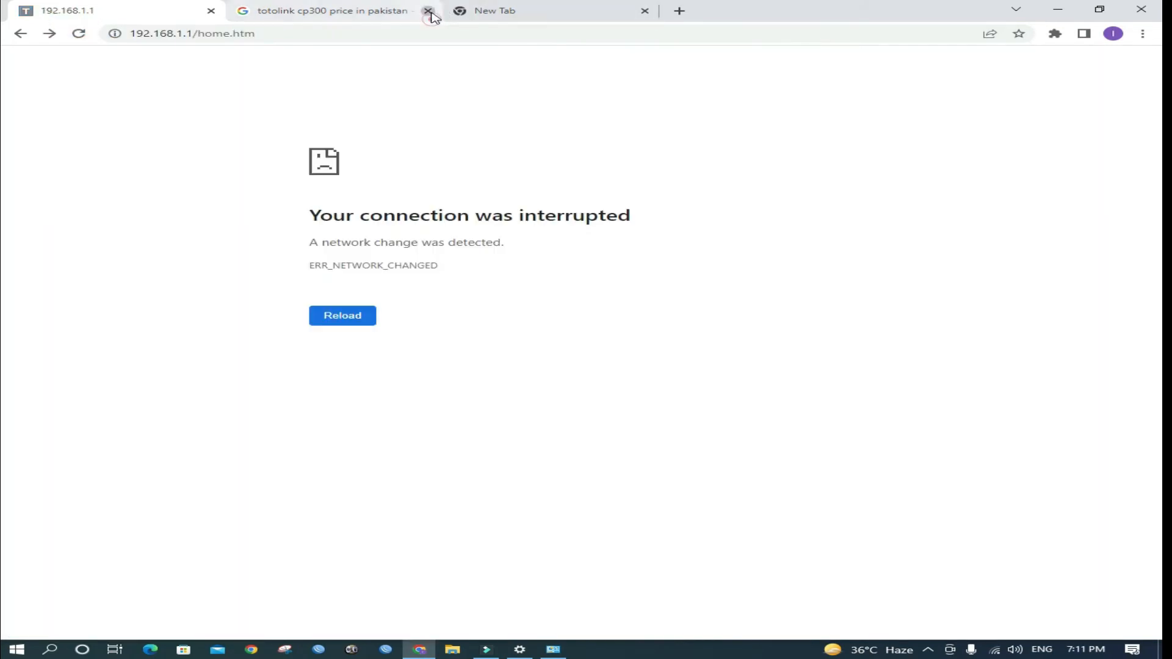
- Close the extra Chrome tabs and retry loading until the 192.168.1.1 login page returns
{"action": "left_click", "coordinate": [429, 11]}
{"action": "left_click", "coordinate": [429, 11]}
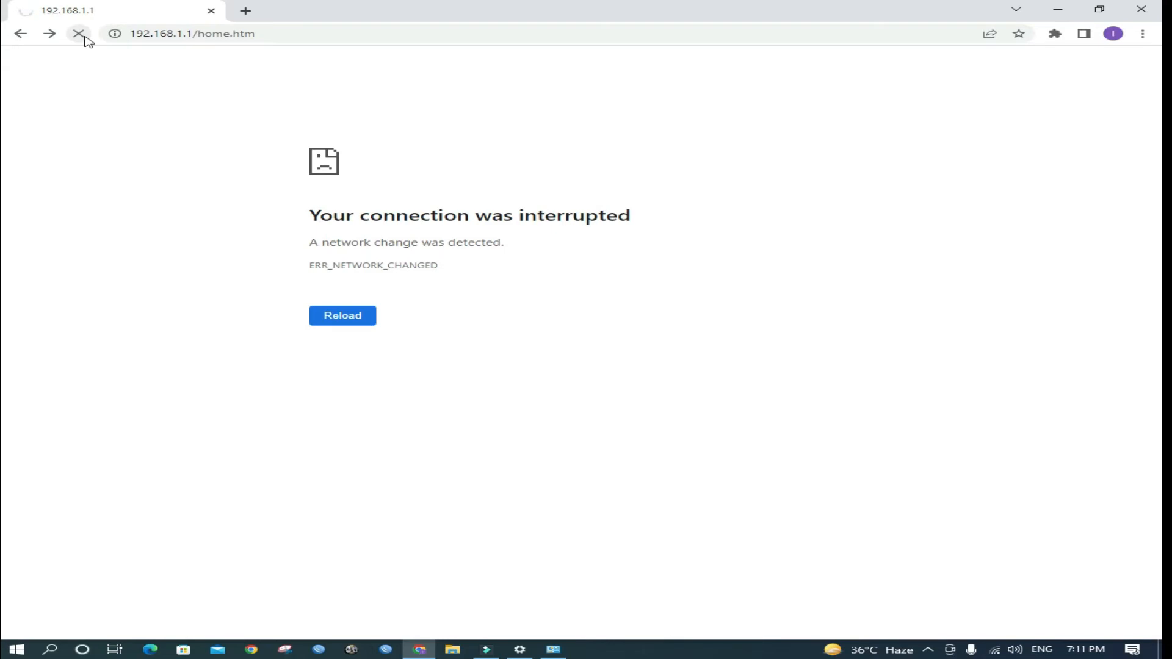
{"action": "left_click", "coordinate": [80, 34]}
{"action": "left_click", "coordinate": [79, 34]}
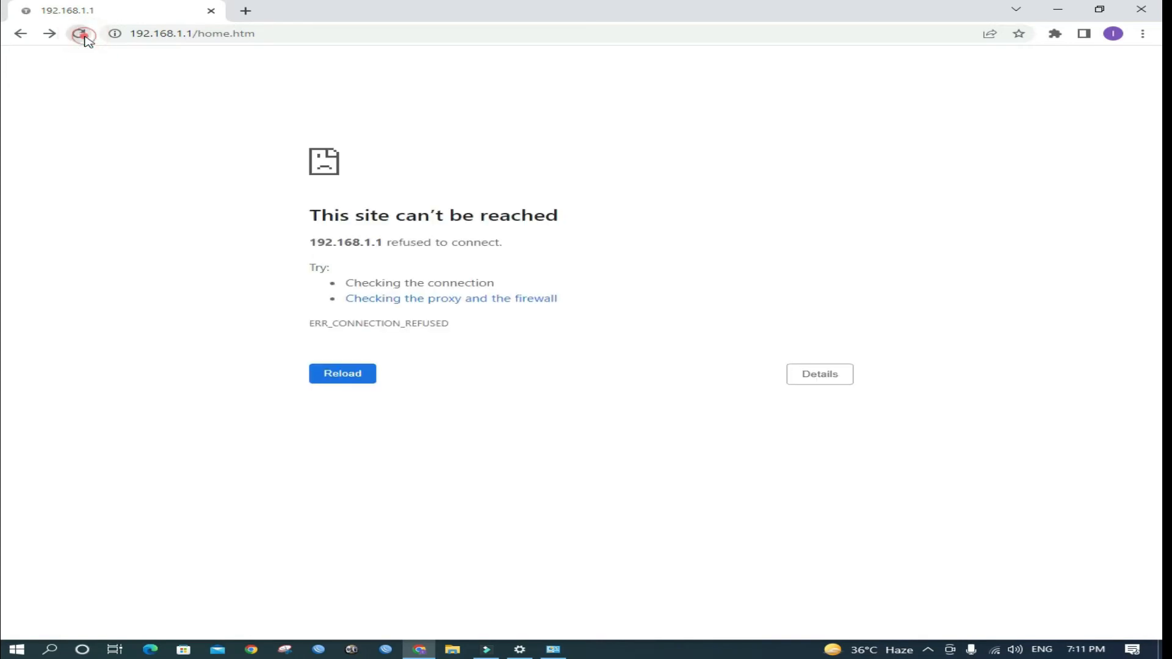
{"action": "left_click", "coordinate": [84, 37]}
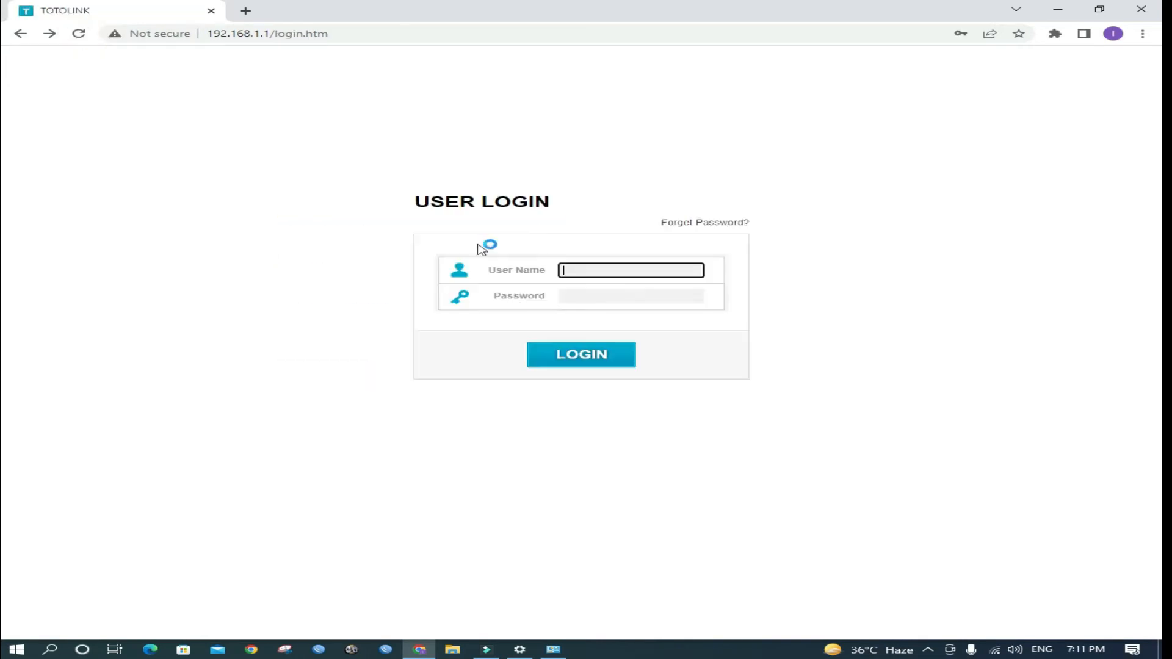
- Log in with the saved credentials and dismiss Chrome's password warning bubble
{"action": "left_click", "coordinate": [582, 273]}
{"action": "left_click", "coordinate": [576, 354]}
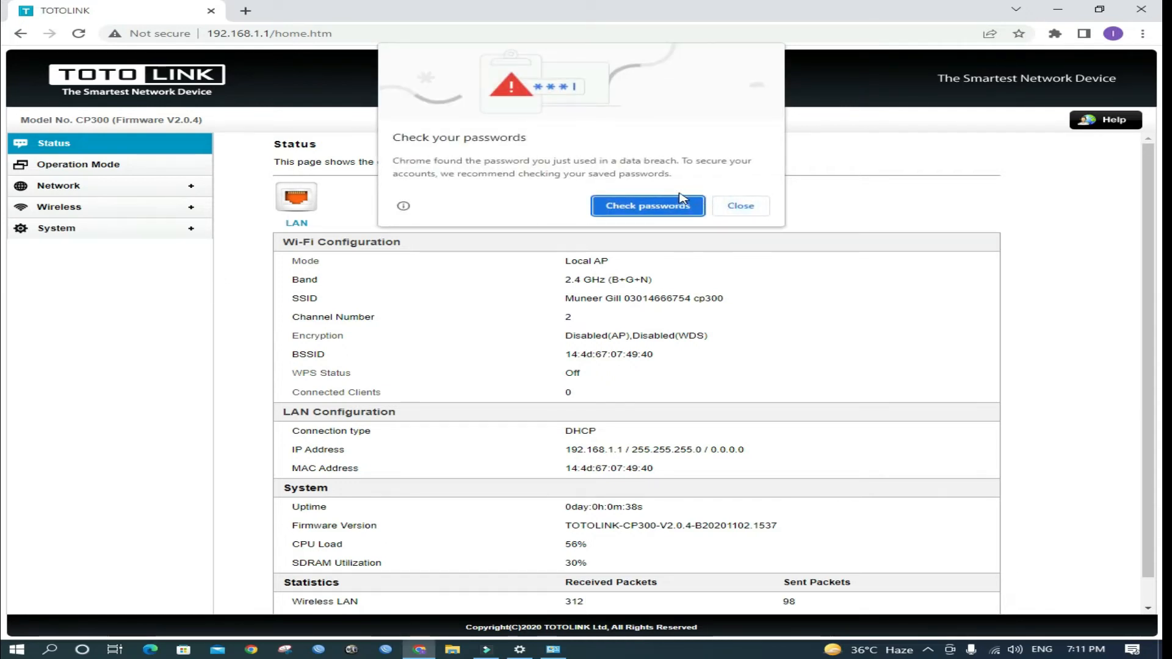
{"action": "left_click", "coordinate": [740, 206]}
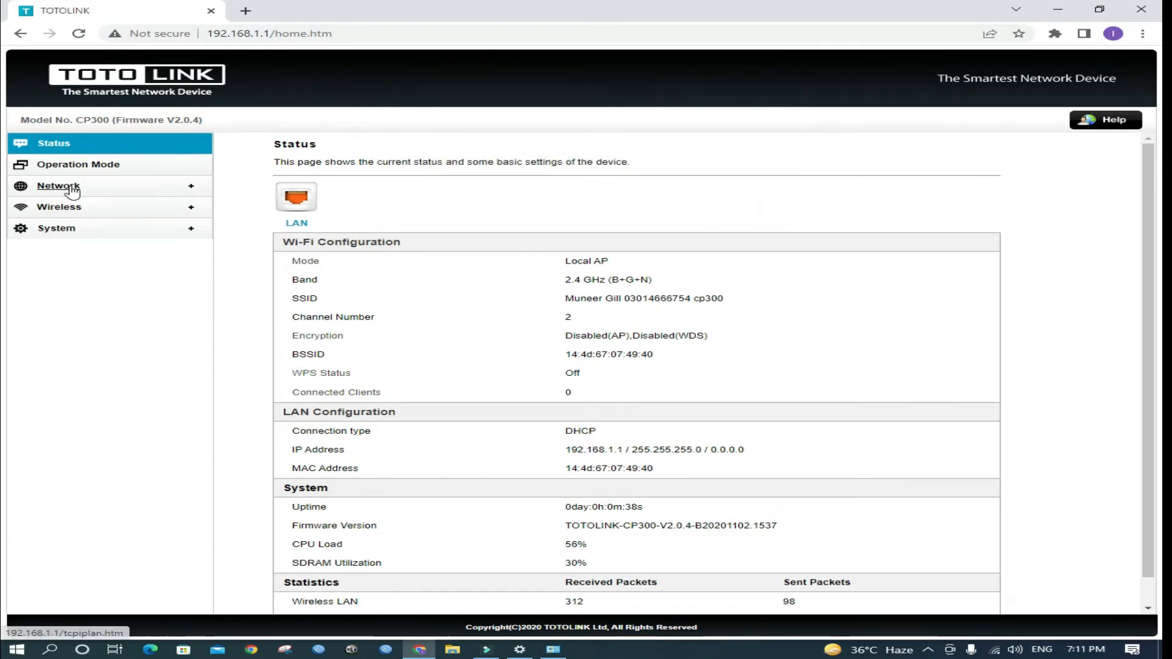
- On the LAN Settings page, set the IP Address to 192.168.1.10
{"action": "left_click", "coordinate": [69, 207]}
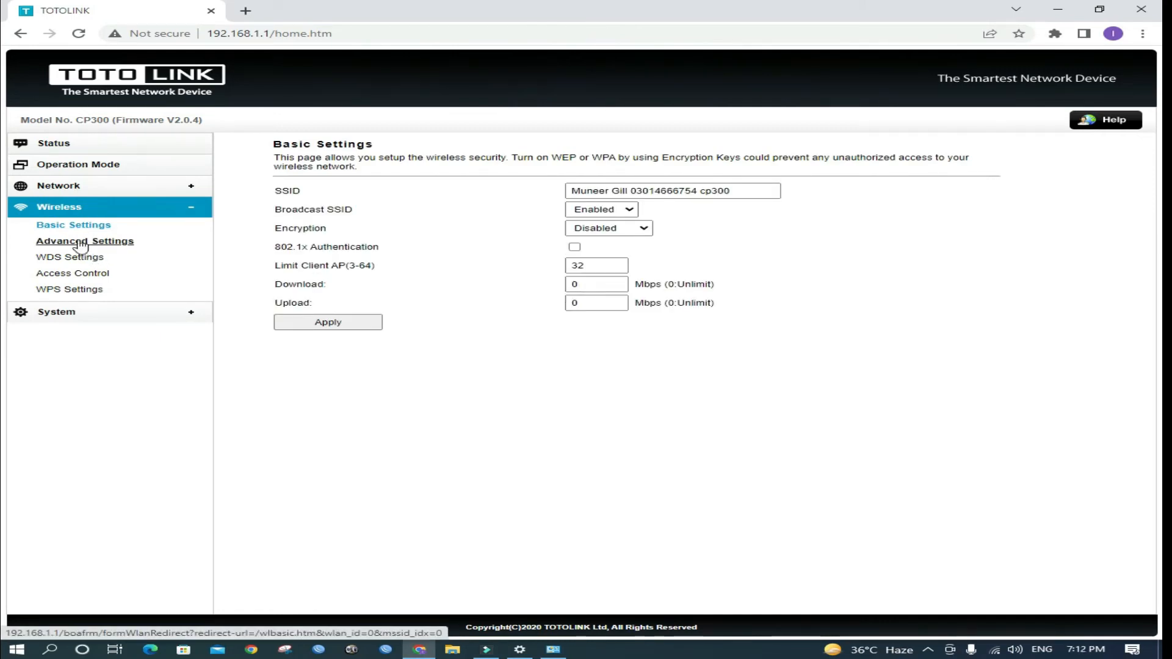
{"action": "left_click", "coordinate": [67, 187]}
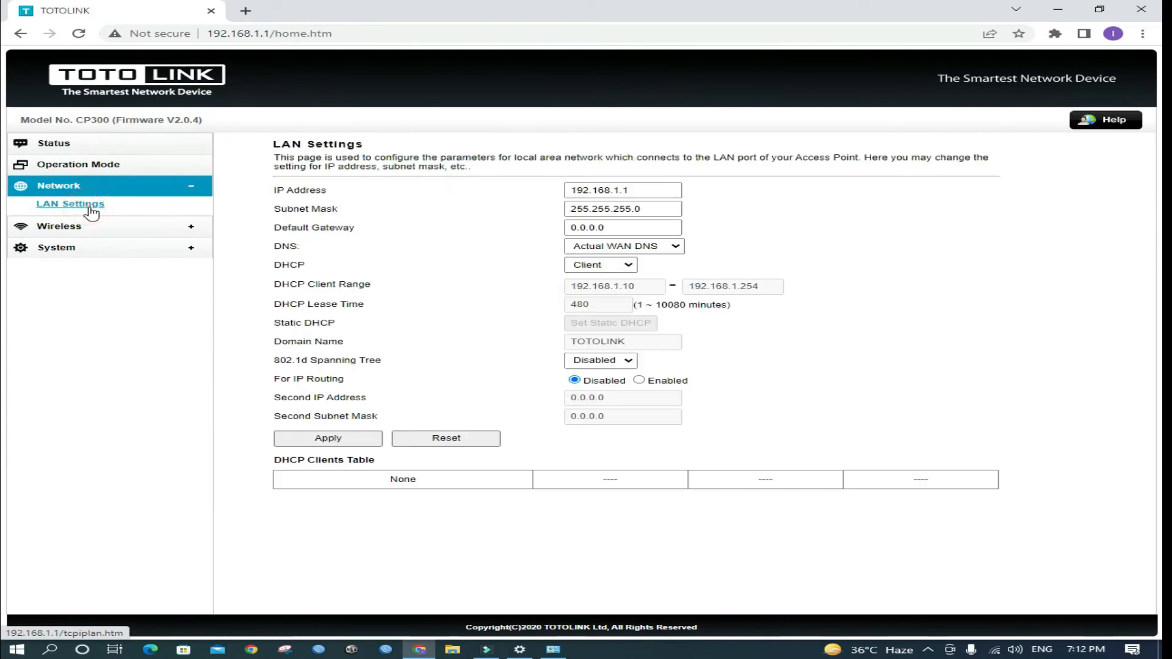
{"action": "left_click", "coordinate": [672, 187]}
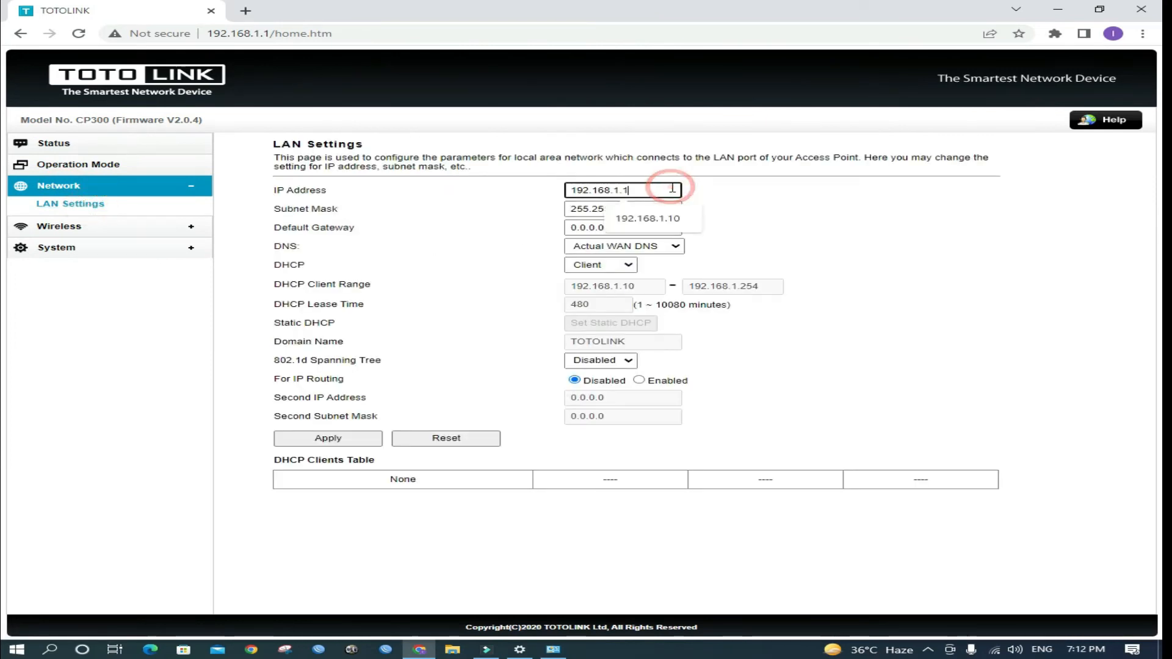
{"action": "left_click", "coordinate": [672, 212]}
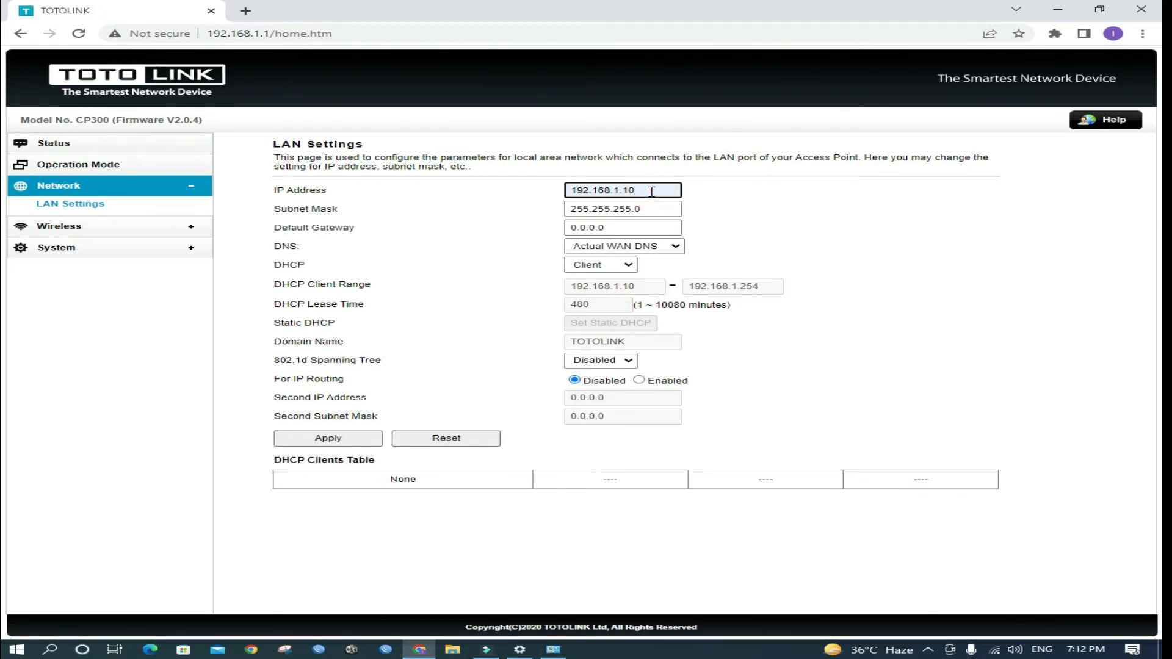
{"action": "key", "text": "BackSpace"}
{"action": "key", "text": "BackSpace"}
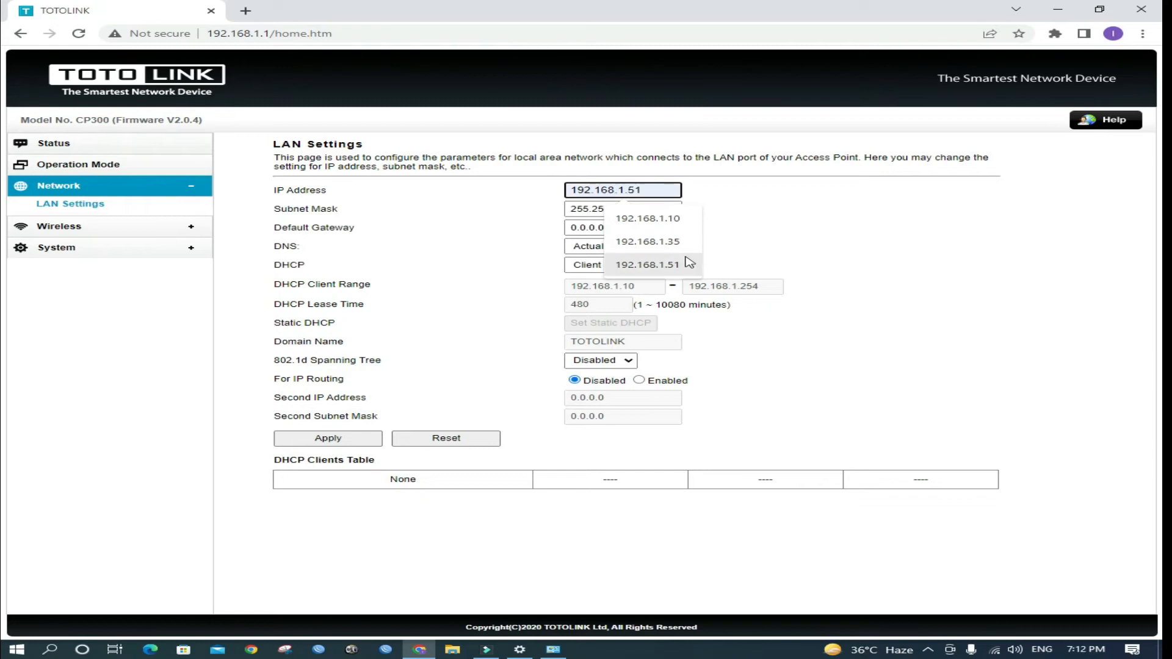
{"action": "left_click", "coordinate": [678, 264]}
{"action": "left_click_drag", "start_coordinate": [634, 190], "coordinate": [630, 188]}
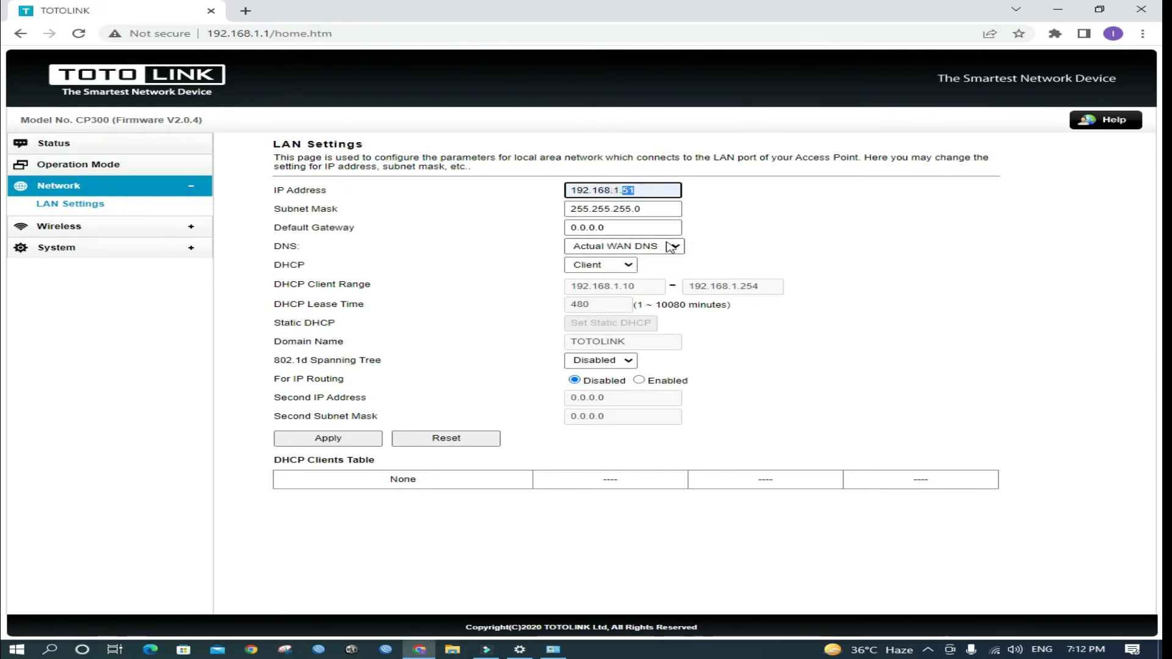
{"action": "type", "text": "10"}
{"action": "left_click", "coordinate": [715, 247]}
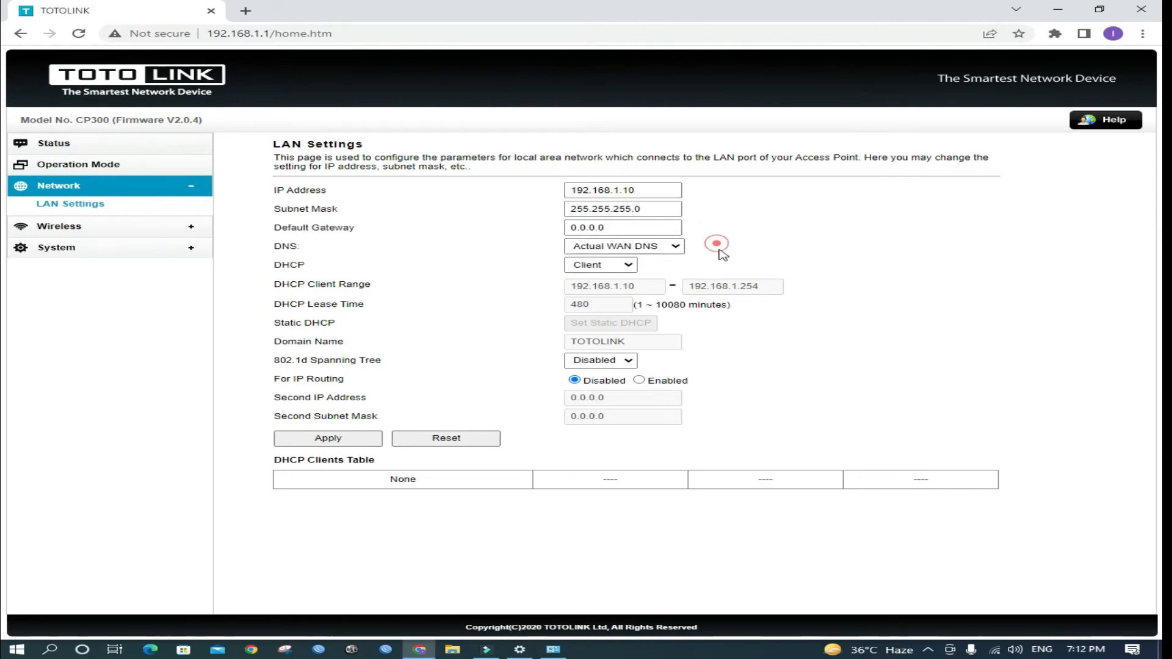
- Keep DHCP on Client and return the DNS mode to Actual WAN DNS
{"action": "left_click", "coordinate": [613, 268]}
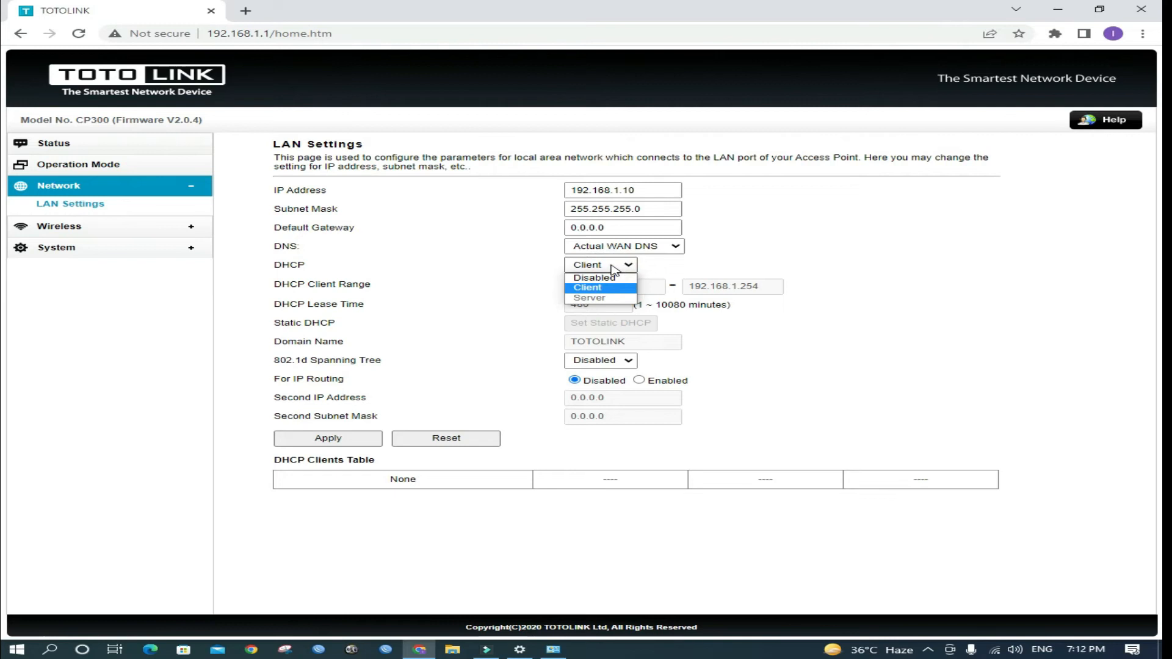
{"action": "left_click", "coordinate": [613, 268]}
{"action": "left_click", "coordinate": [622, 249]}
{"action": "left_click", "coordinate": [622, 247]}
{"action": "left_click", "coordinate": [623, 248]}
{"action": "left_click", "coordinate": [624, 259]}
{"action": "left_click", "coordinate": [627, 250]}
{"action": "left_click", "coordinate": [629, 267]}
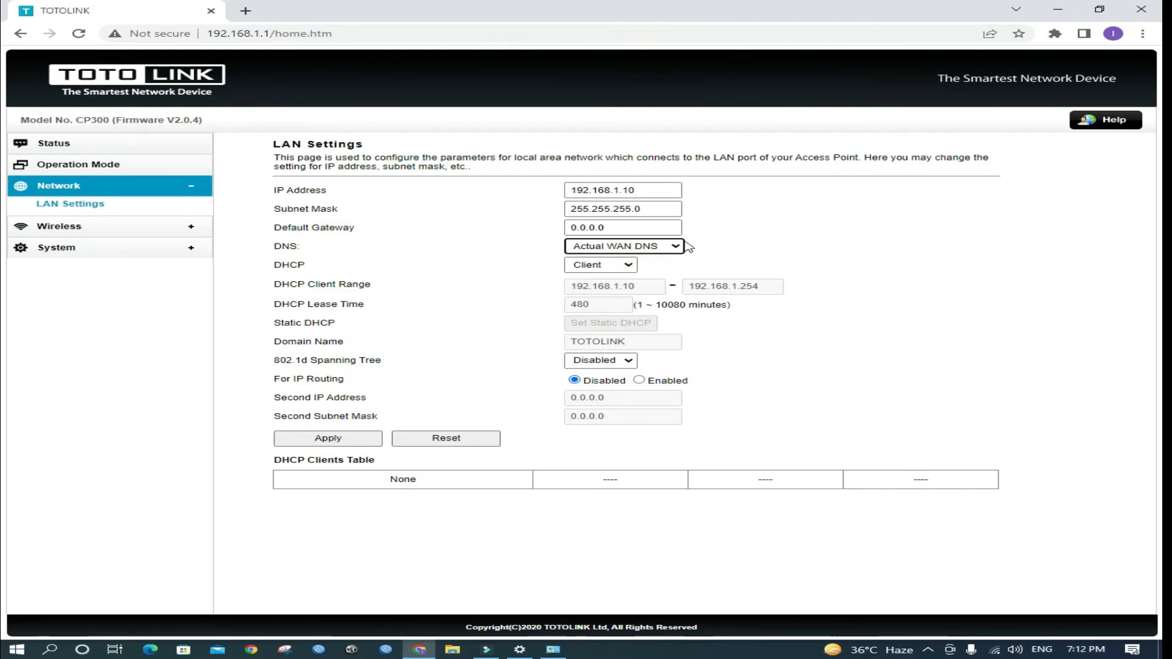
- Apply the LAN settings, then open Wireless Basic Settings once reloaded at 192.168.1.10
{"action": "left_click", "coordinate": [361, 438]}
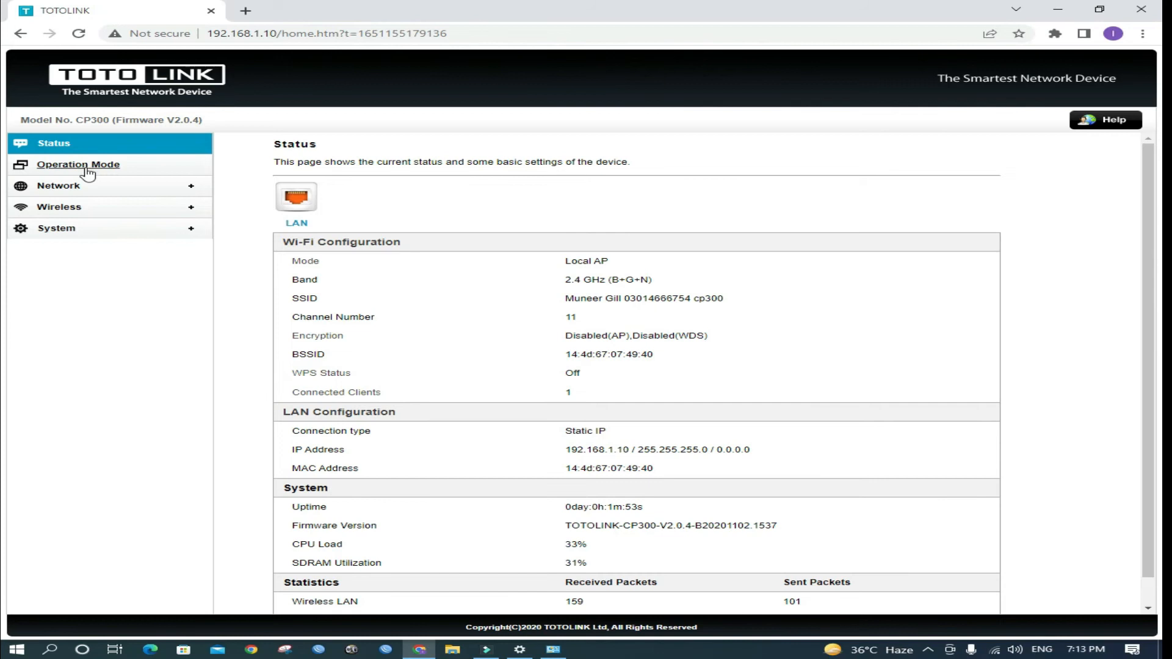
{"action": "left_click", "coordinate": [72, 206]}
{"action": "left_click", "coordinate": [74, 227]}
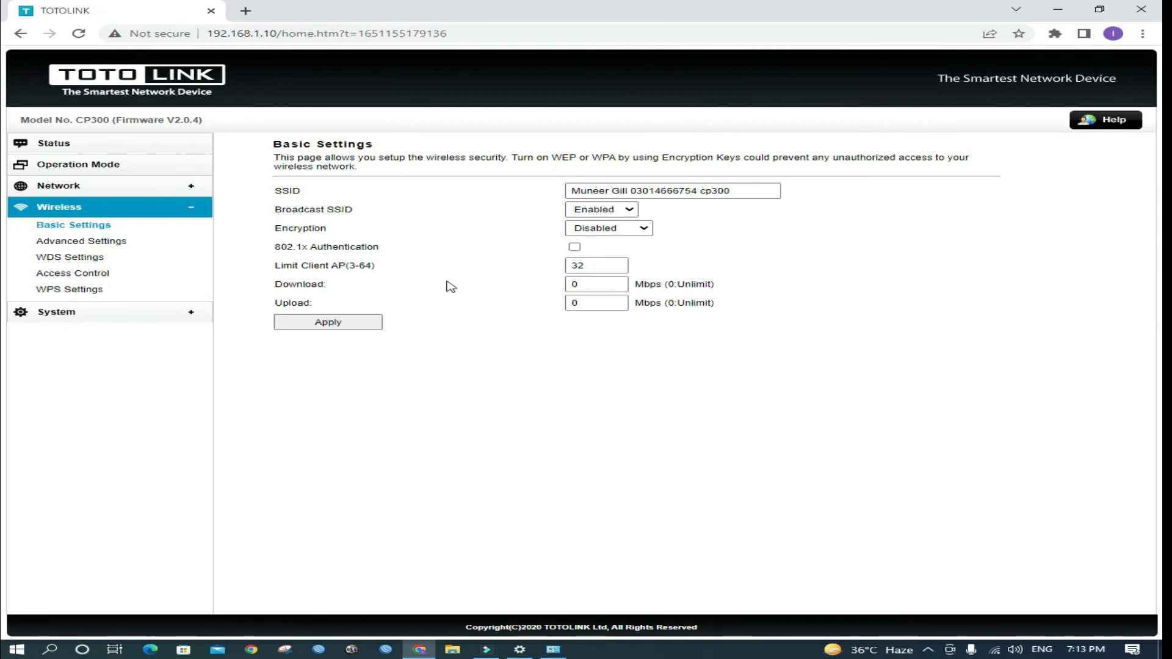
- In Advanced Settings, set Channel Width to 20MHz, leave the channel on Auto, and apply
{"action": "left_click", "coordinate": [92, 242]}
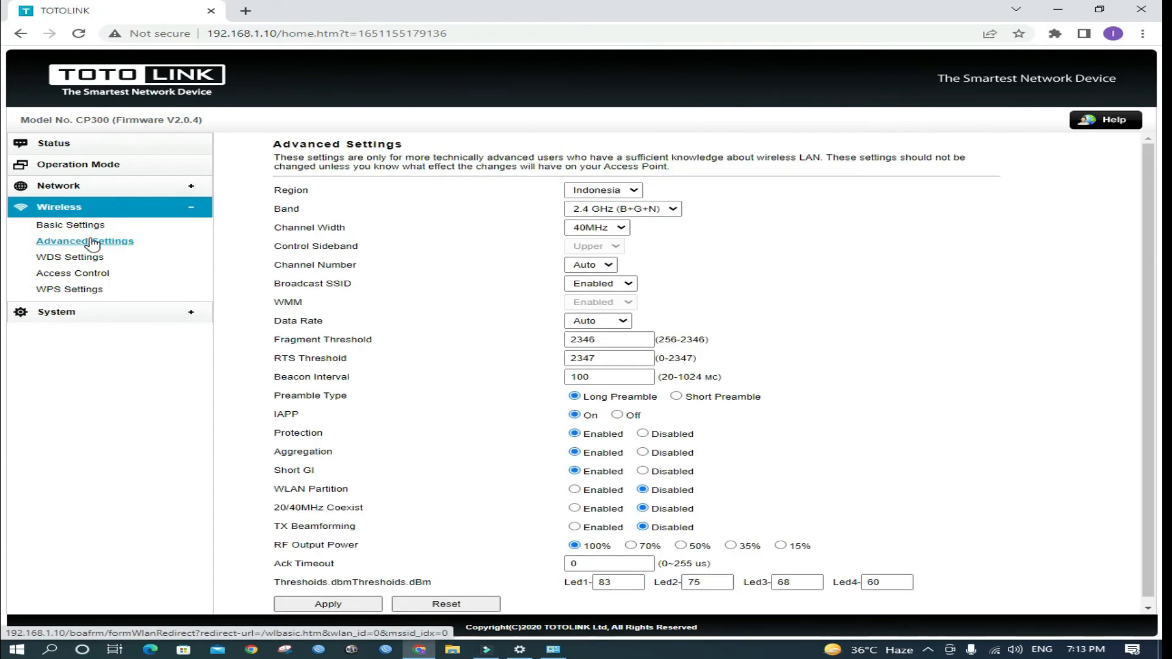
{"action": "left_click", "coordinate": [598, 228]}
{"action": "left_click", "coordinate": [601, 241]}
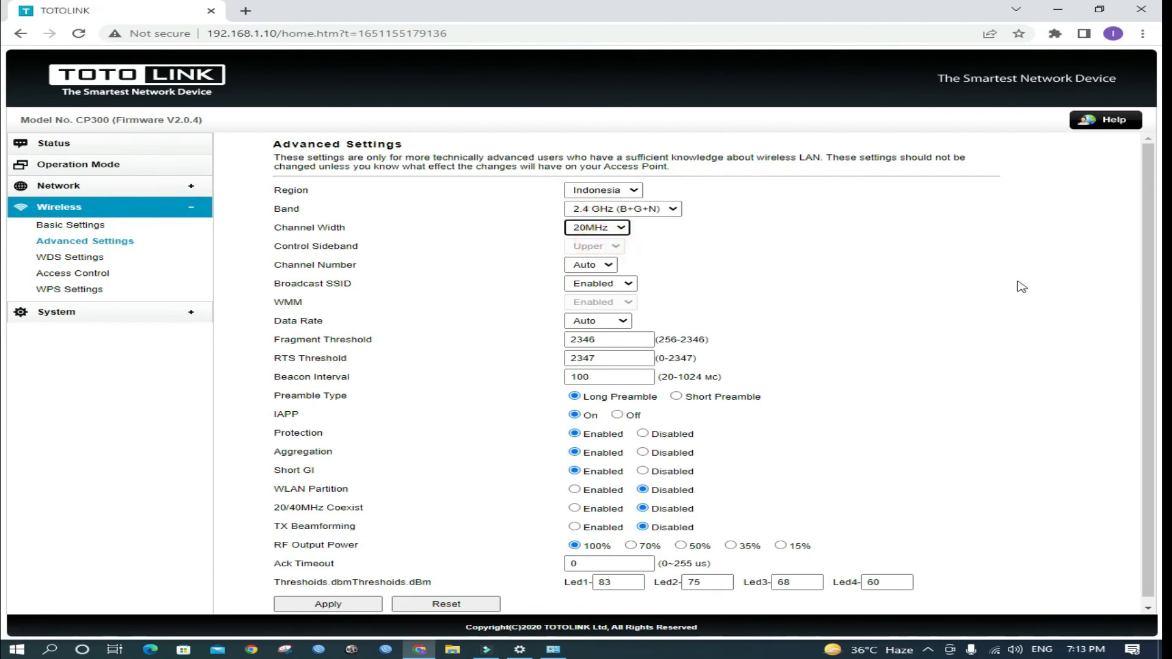
{"action": "left_click_drag", "start_coordinate": [1143, 216], "coordinate": [1153, 340]}
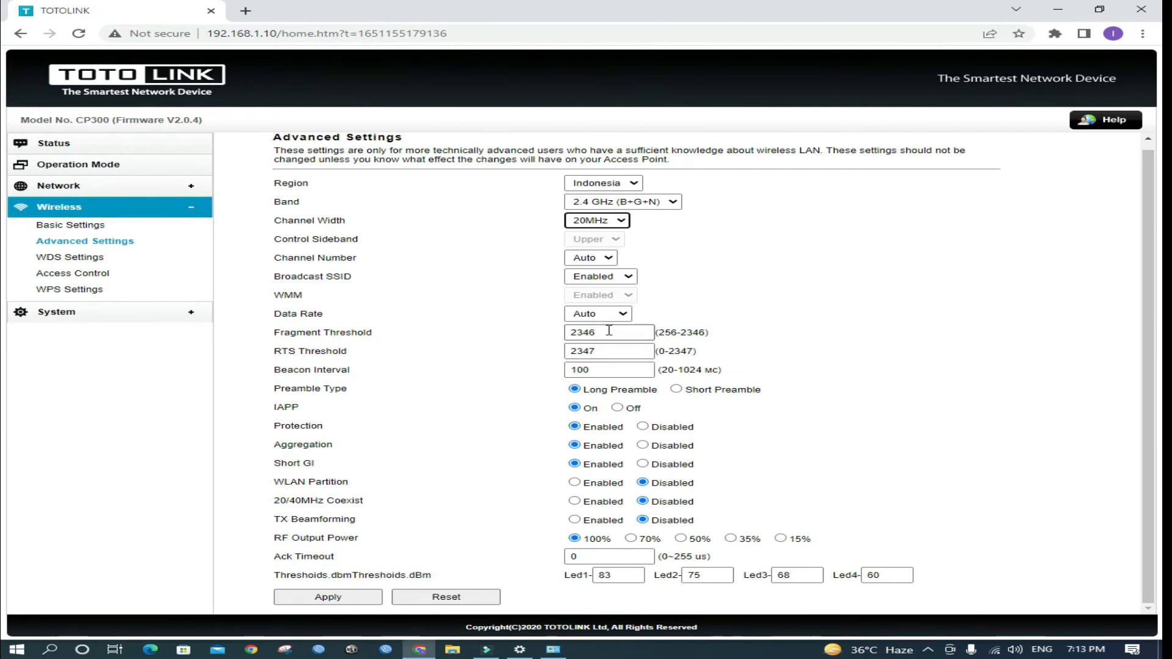
{"action": "left_click", "coordinate": [590, 260]}
{"action": "left_click", "coordinate": [590, 260]}
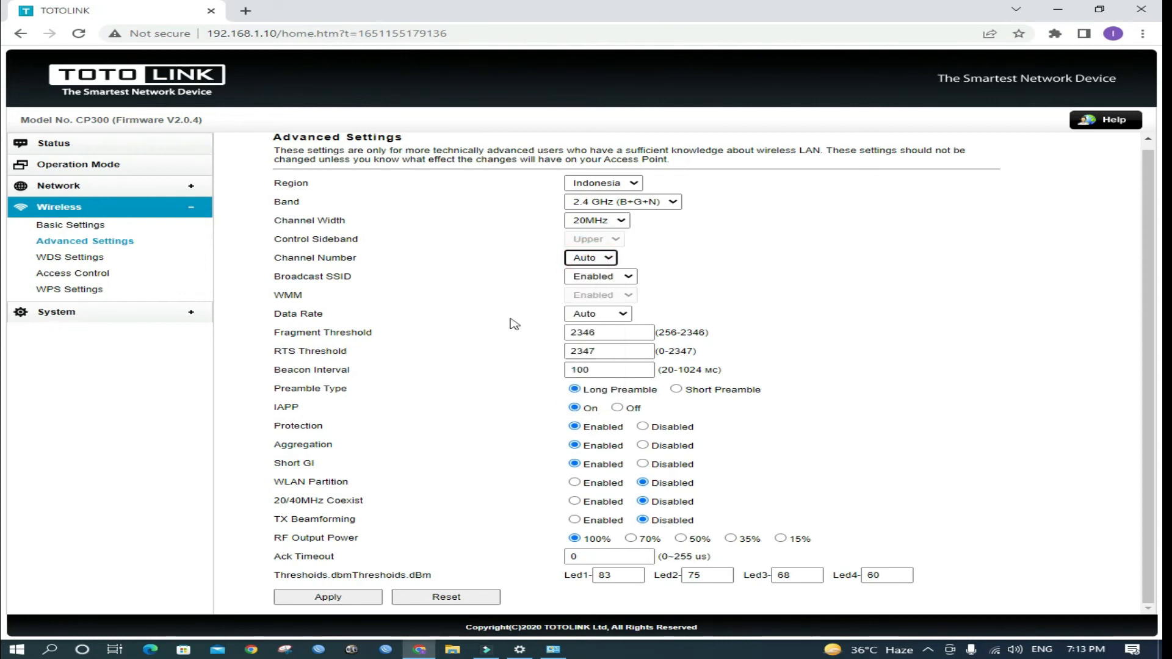
{"action": "left_click", "coordinate": [339, 595]}
{"action": "left_click", "coordinate": [91, 274]}
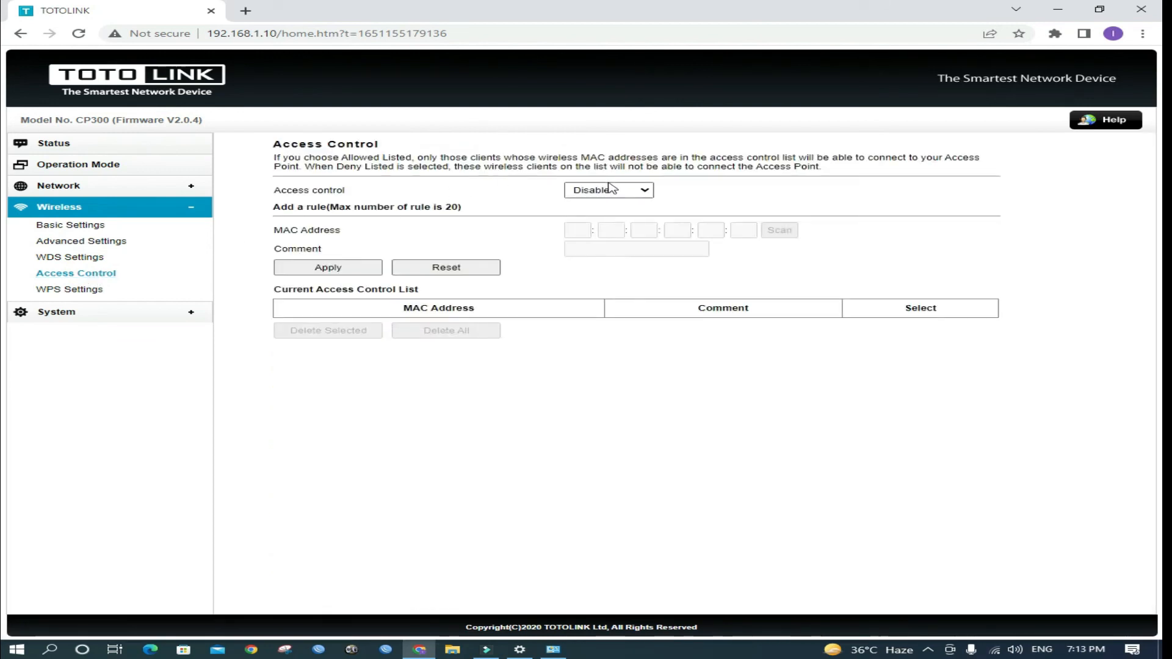
{"action": "left_click", "coordinate": [609, 190]}
{"action": "left_click", "coordinate": [612, 211]}
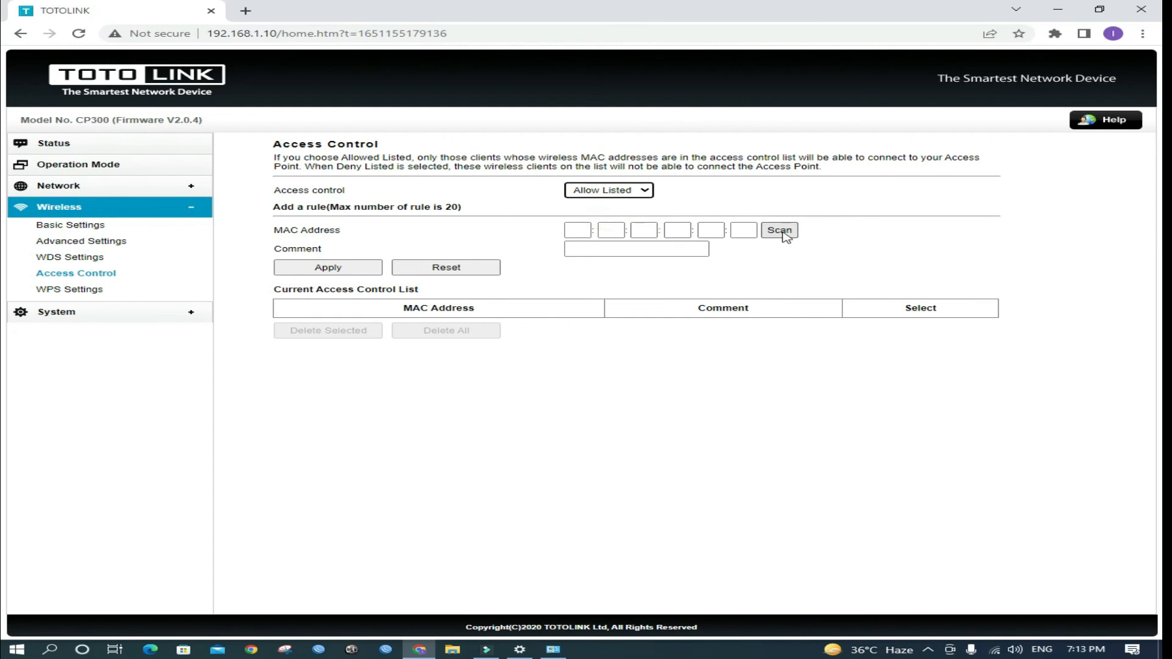
{"action": "left_click", "coordinate": [782, 231]}
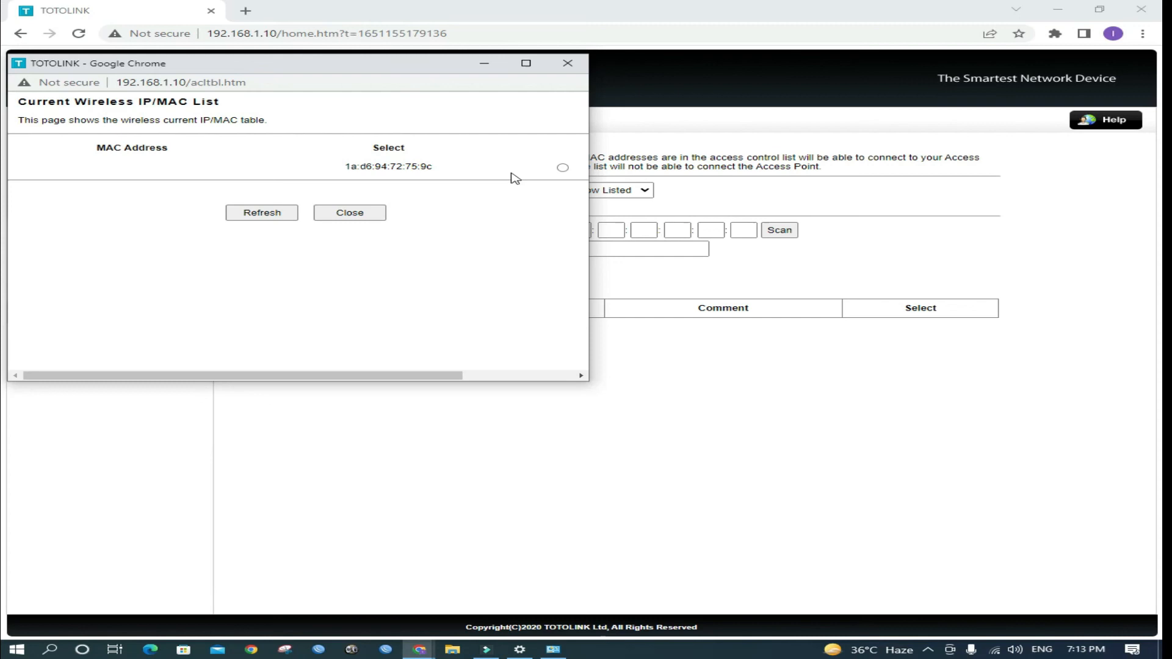
{"action": "left_click", "coordinate": [280, 212]}
{"action": "left_click", "coordinate": [281, 213]}
{"action": "left_click", "coordinate": [281, 213]}
{"action": "left_click", "coordinate": [281, 213]}
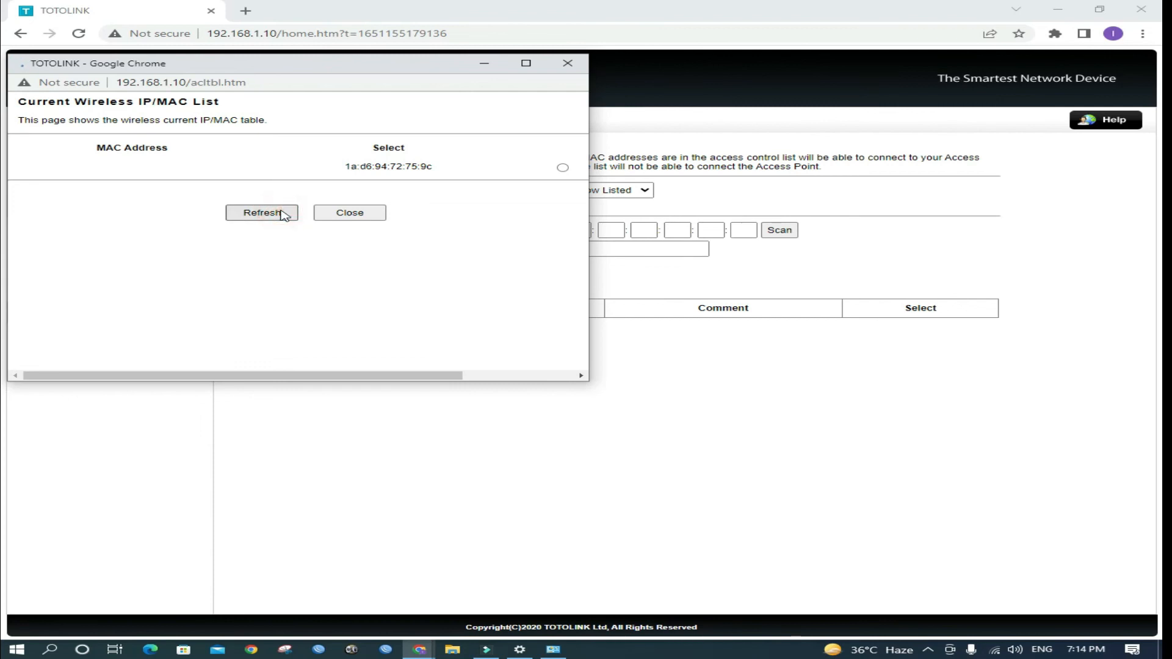
{"action": "left_click", "coordinate": [280, 212]}
{"action": "left_click", "coordinate": [282, 213]}
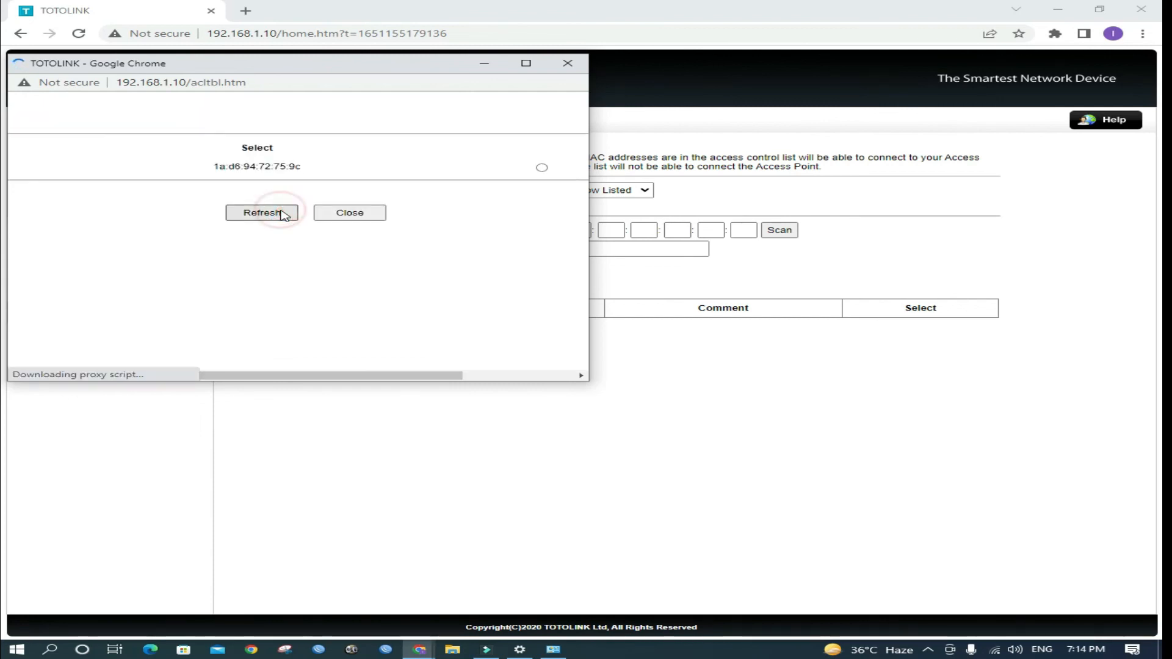
{"action": "left_click", "coordinate": [568, 72]}
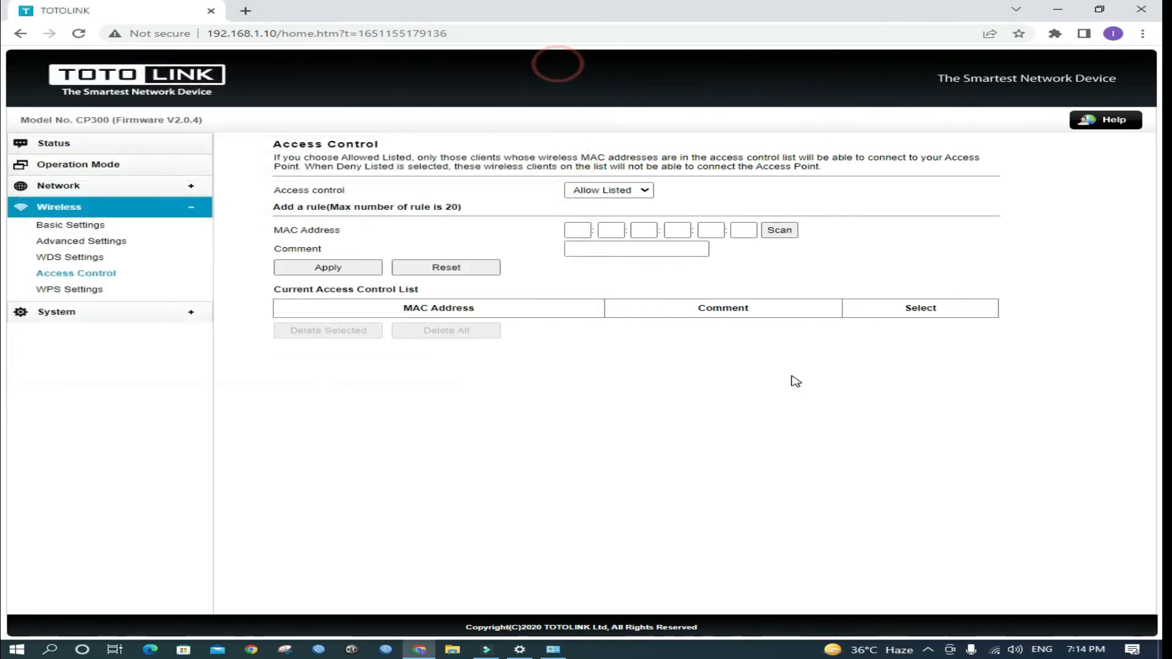
{"action": "left_click", "coordinate": [619, 192]}
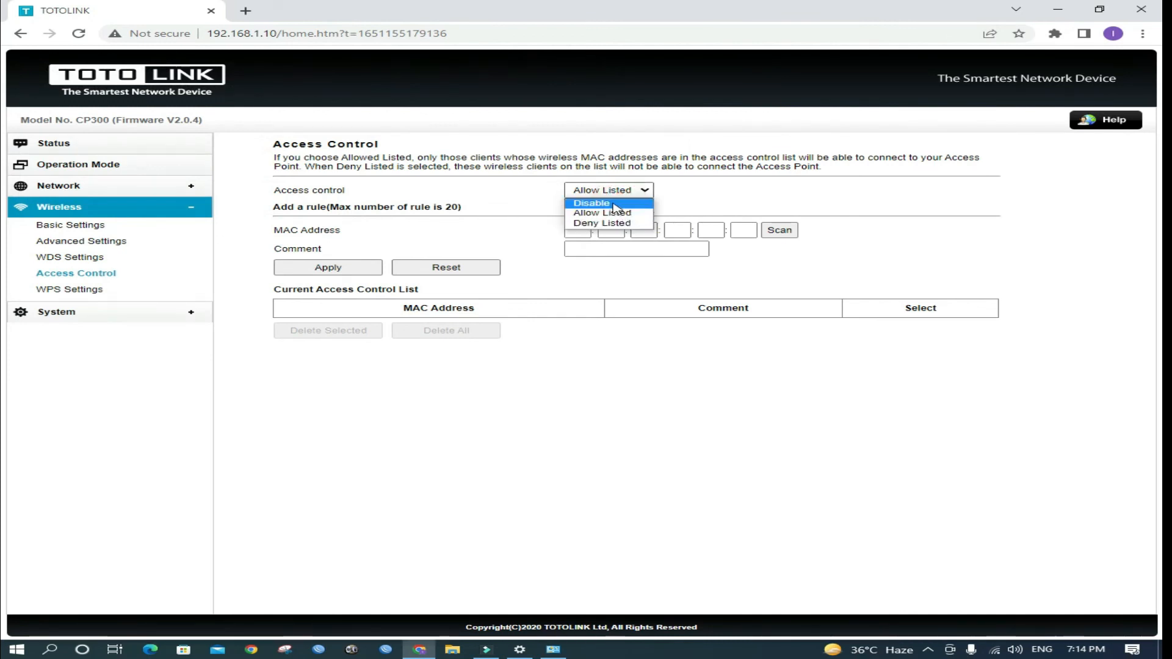
{"action": "left_click", "coordinate": [594, 203]}
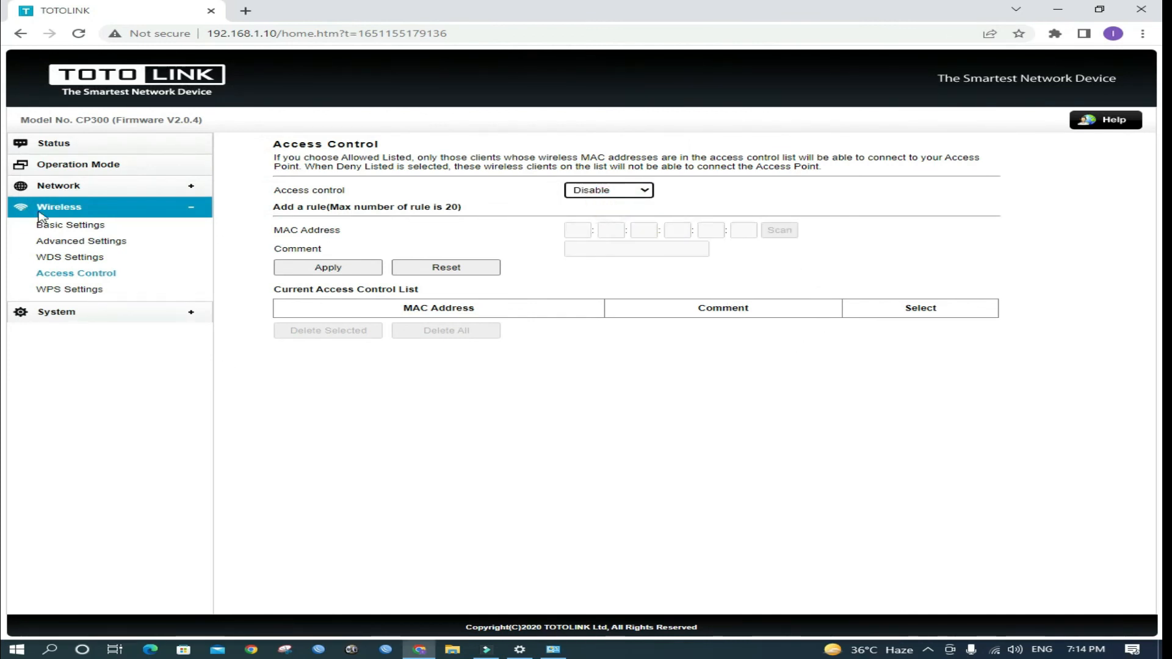
- Set the Advanced Settings Channel Number to 7 and apply it
{"action": "left_click", "coordinate": [78, 290]}
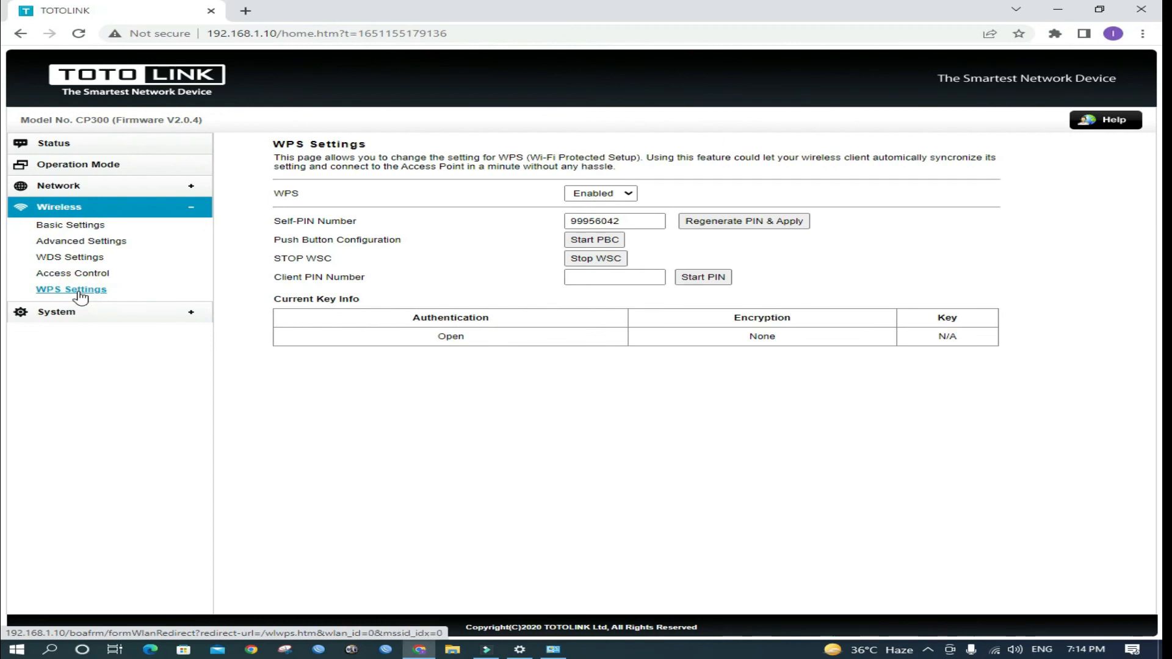
{"action": "left_click", "coordinate": [71, 257]}
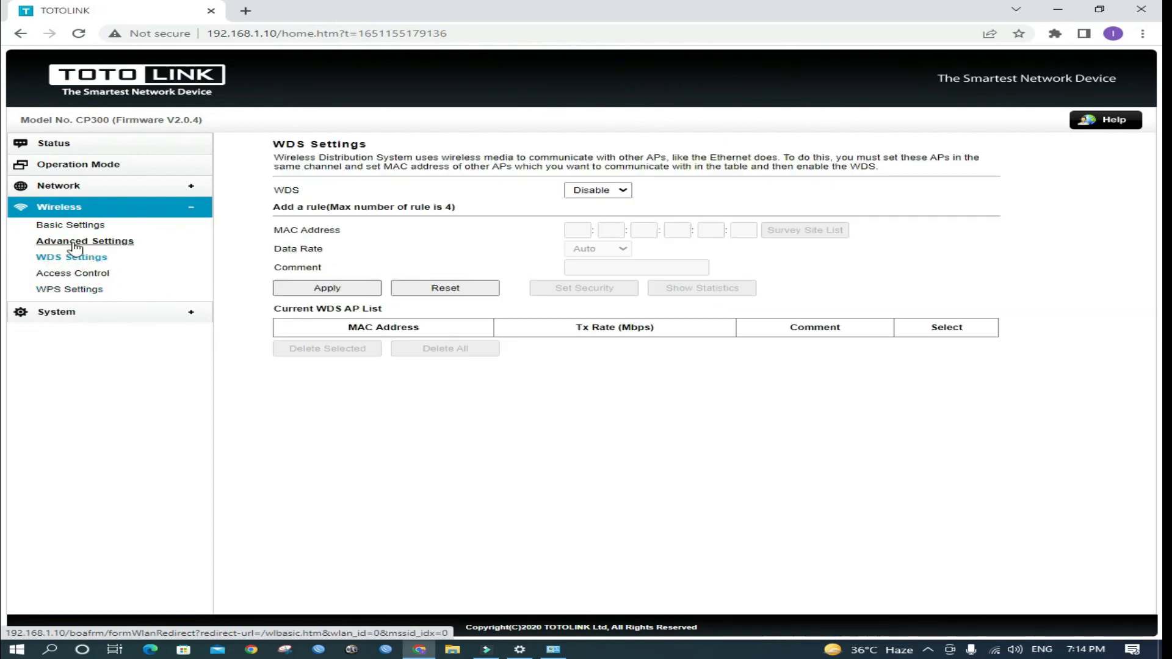
{"action": "left_click", "coordinate": [75, 242]}
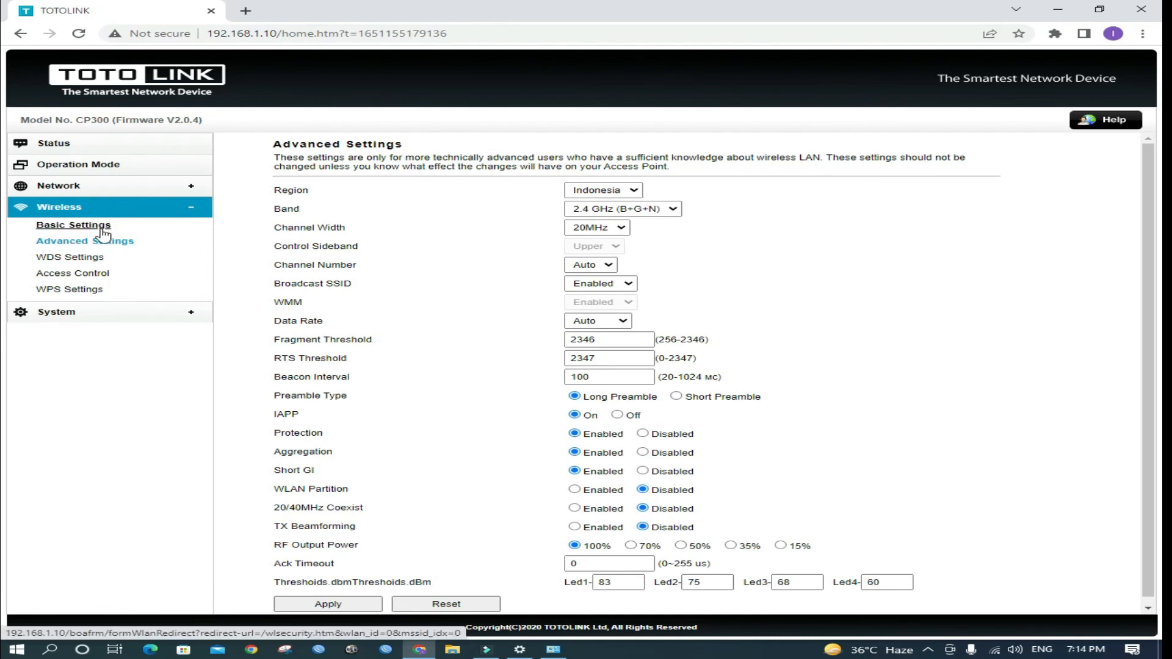
{"action": "left_click", "coordinate": [586, 267]}
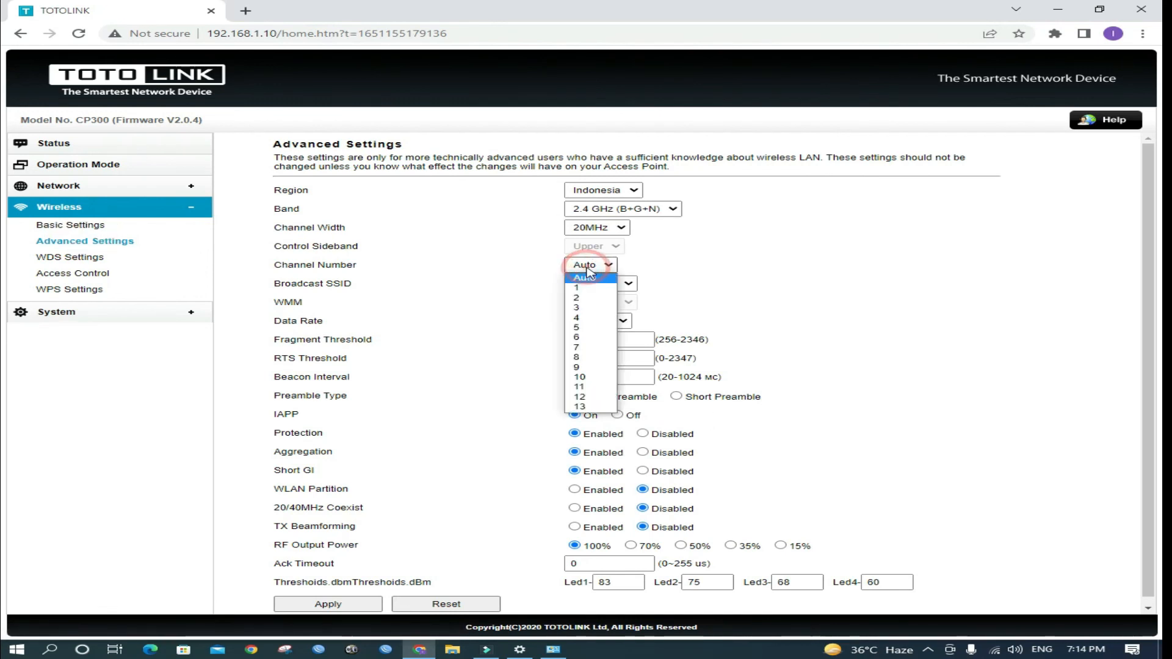
{"action": "left_click", "coordinate": [595, 349]}
{"action": "left_click", "coordinate": [329, 604]}
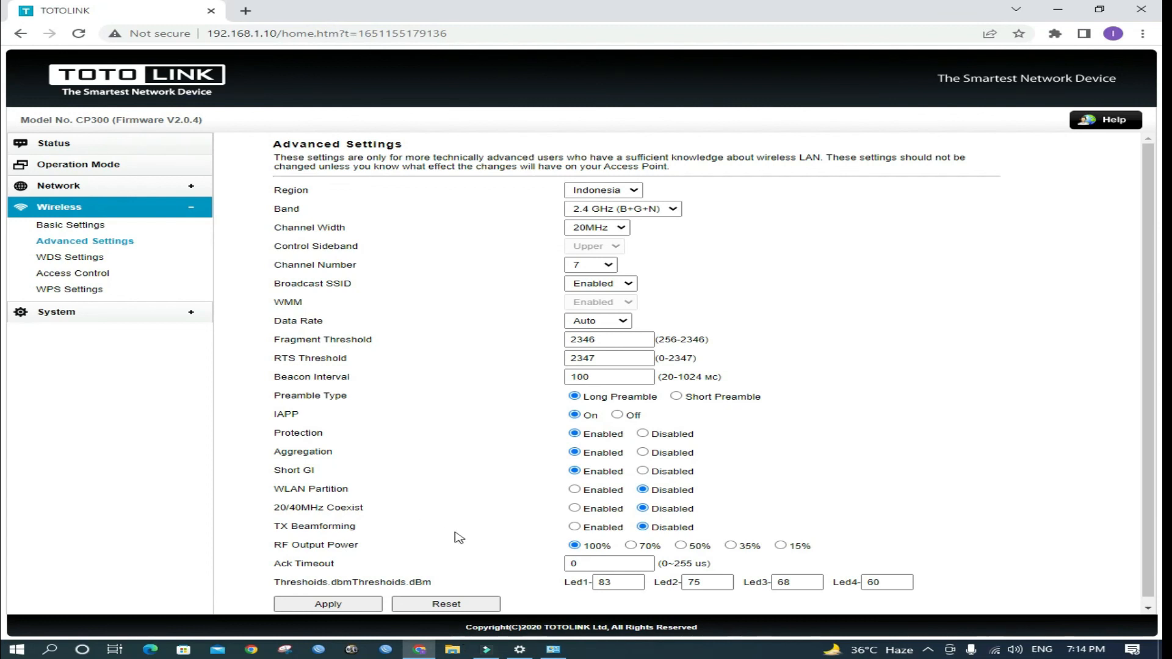
- Set Basic Settings encryption to WPA2, fill in the saved pre-shared key, and apply
{"action": "left_click", "coordinate": [74, 225]}
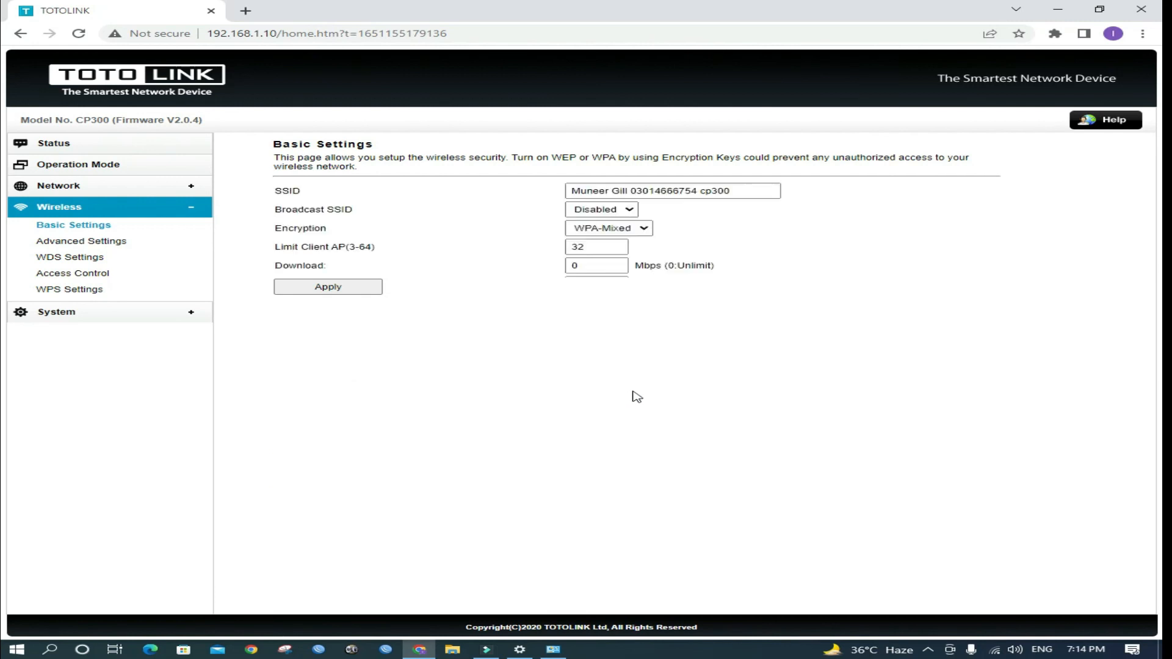
{"action": "left_click", "coordinate": [610, 228]}
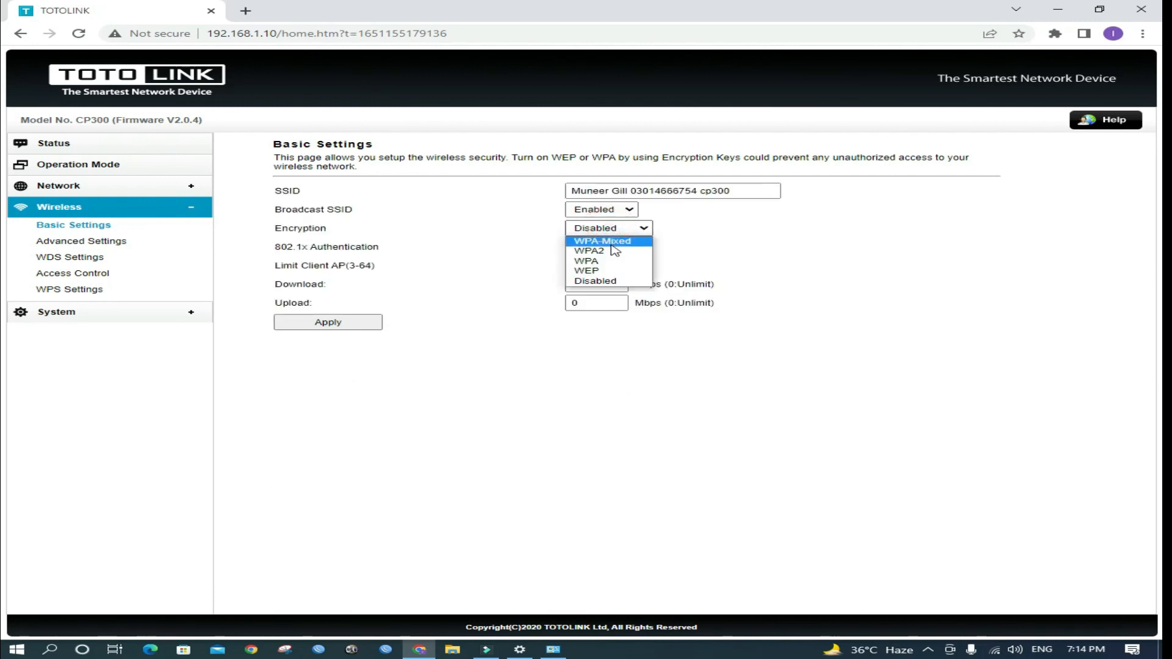
{"action": "left_click", "coordinate": [610, 251]}
{"action": "left_click", "coordinate": [641, 358]}
{"action": "left_click", "coordinate": [686, 411]}
{"action": "left_click", "coordinate": [326, 381]}
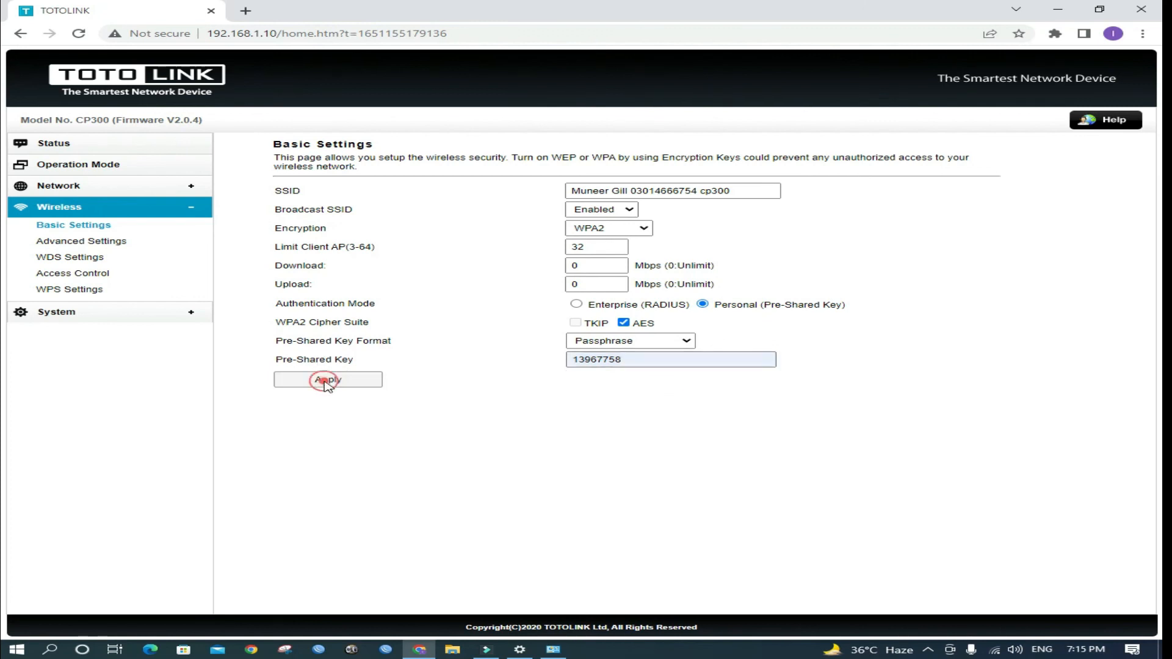
- Switch from the browser to Wondershare Filmora using the Windows taskbar
{"action": "left_click", "coordinate": [520, 648]}
{"action": "left_click", "coordinate": [485, 648]}
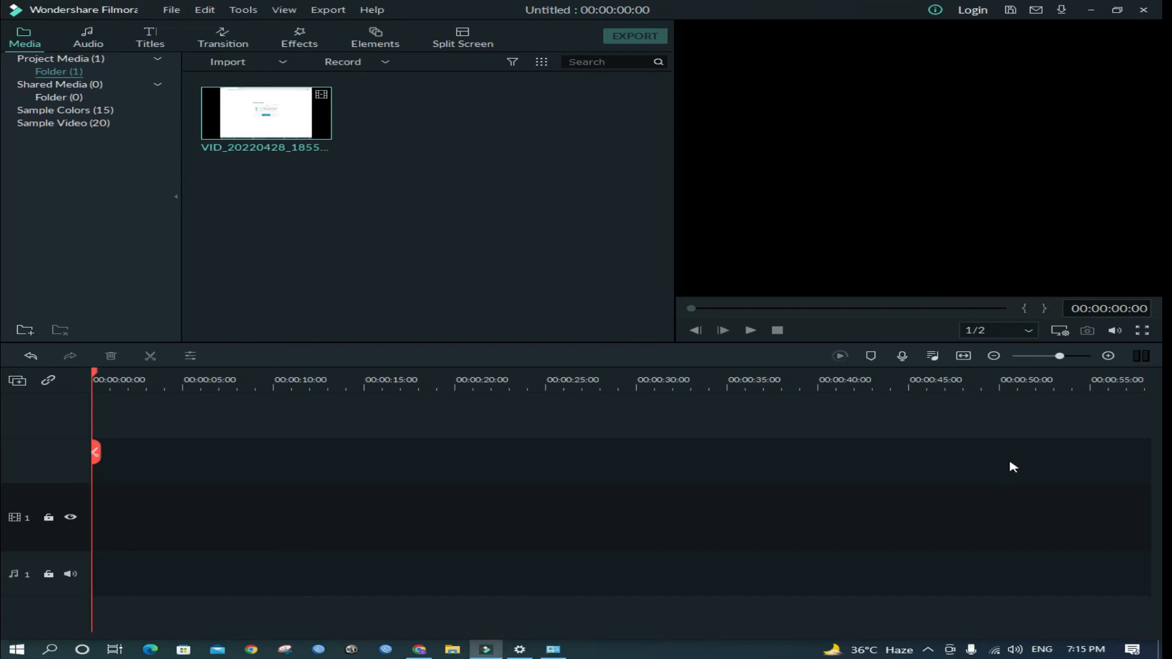
{"action": "left_click", "coordinate": [928, 648]}
{"action": "left_click", "coordinate": [965, 602]}
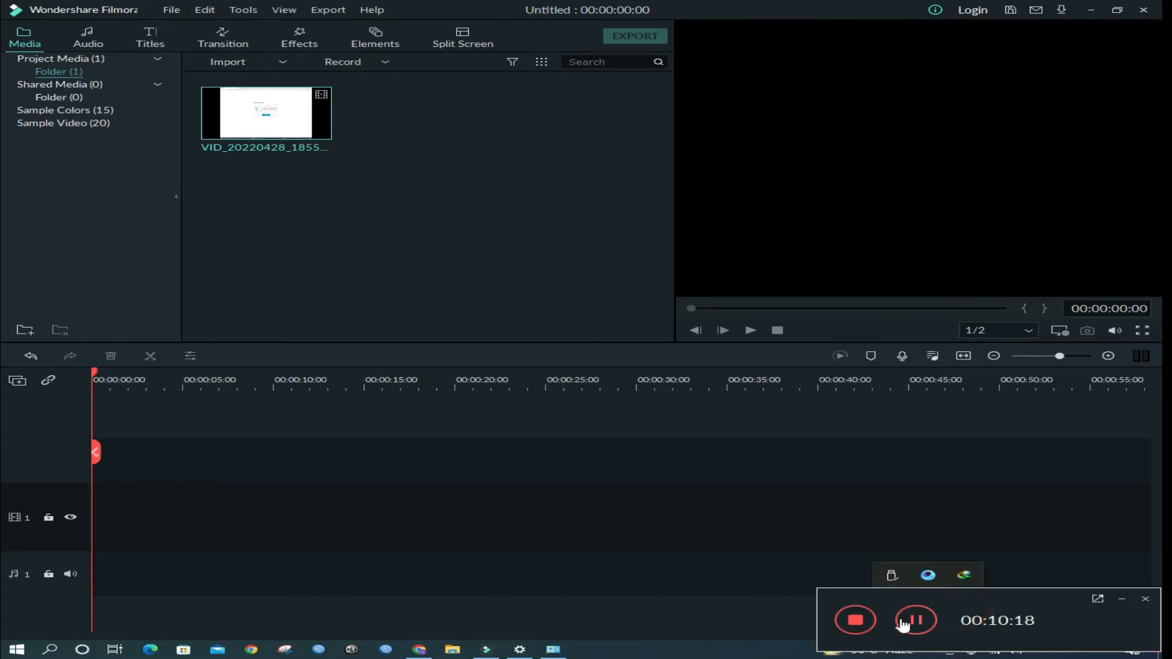